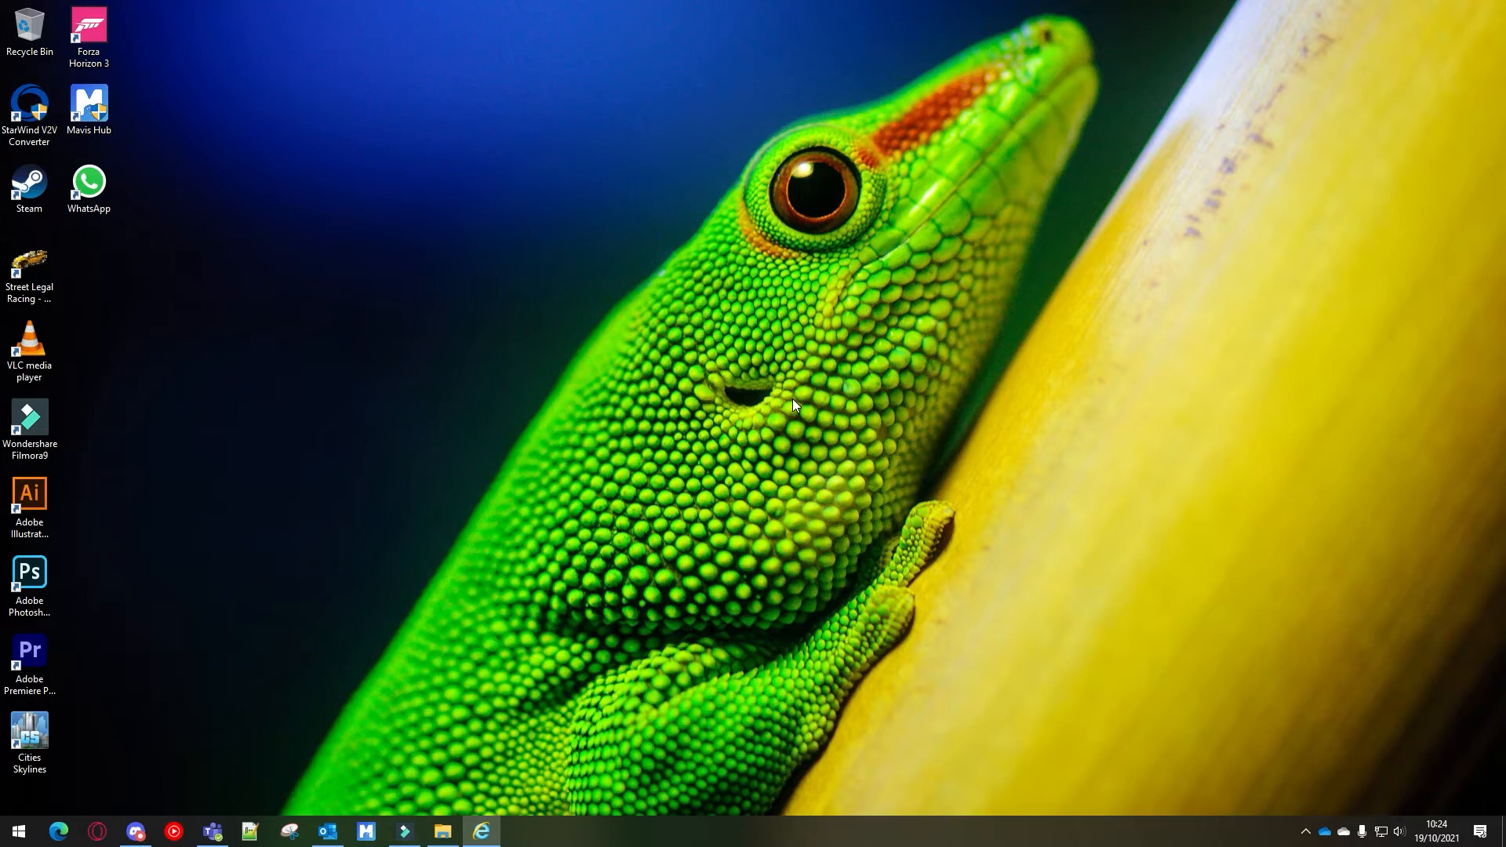
Check whether Hyper-V is enabled in the Windows Features list of Programs and Features, leaving the features unmodified
{"action": "key", "text": "super+r"}
{"action": "type", "text": "appwiz.cpl"}
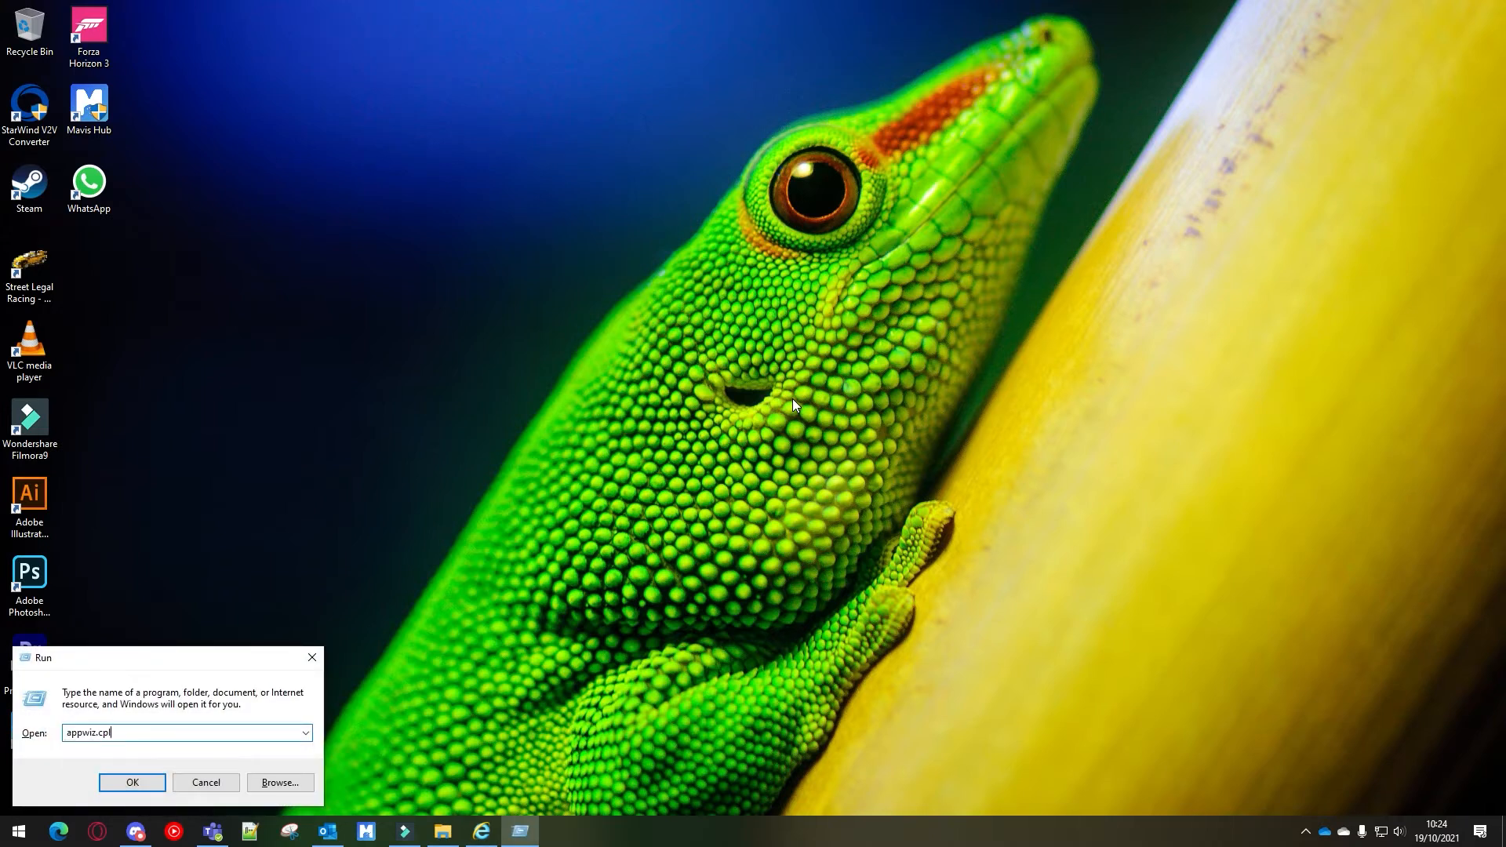
{"action": "key", "text": "Return"}
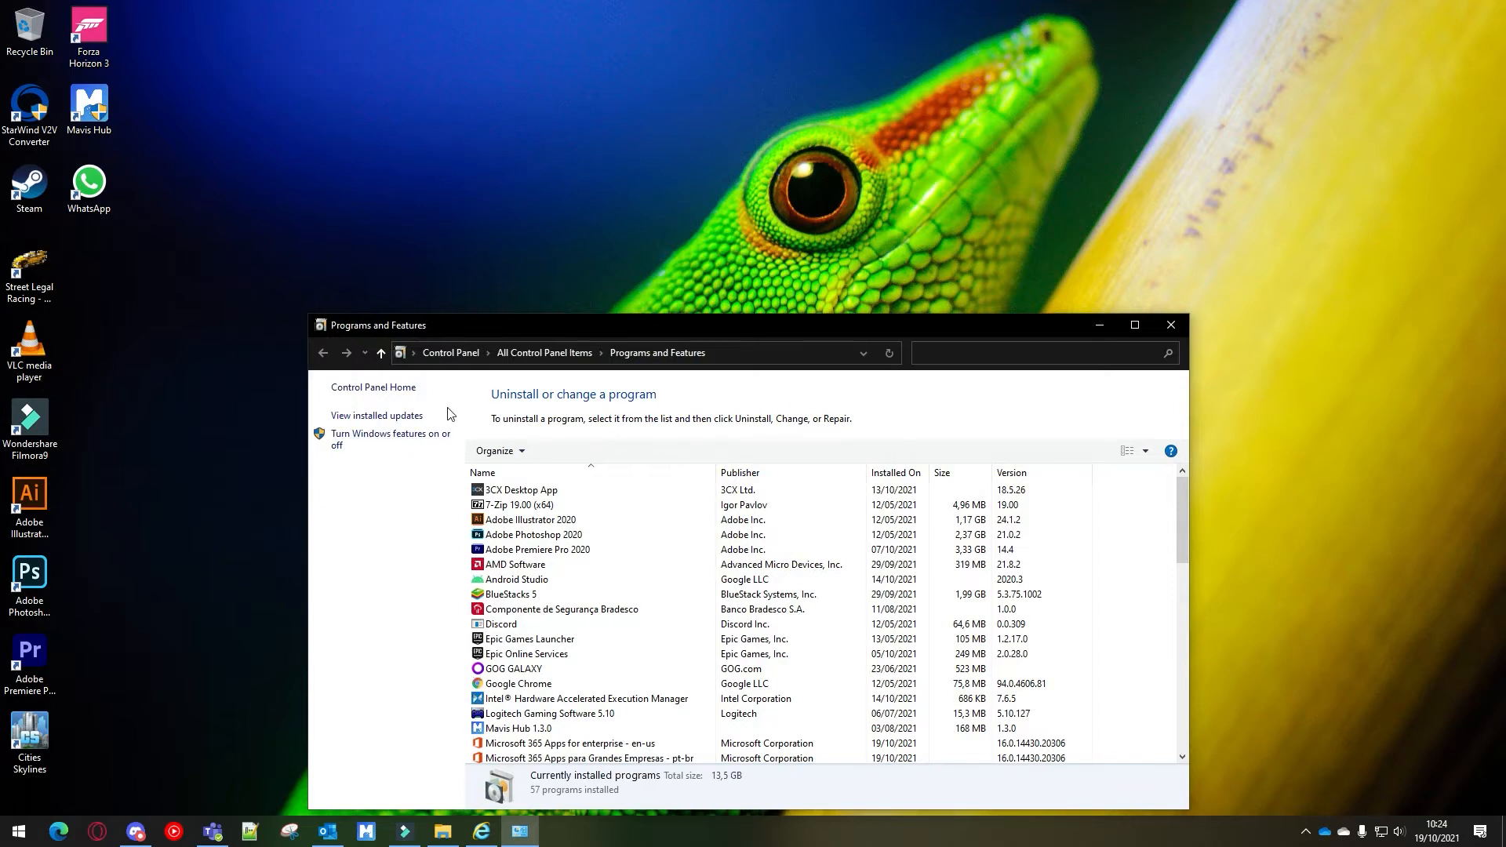
{"action": "double_click", "coordinate": [665, 332]}
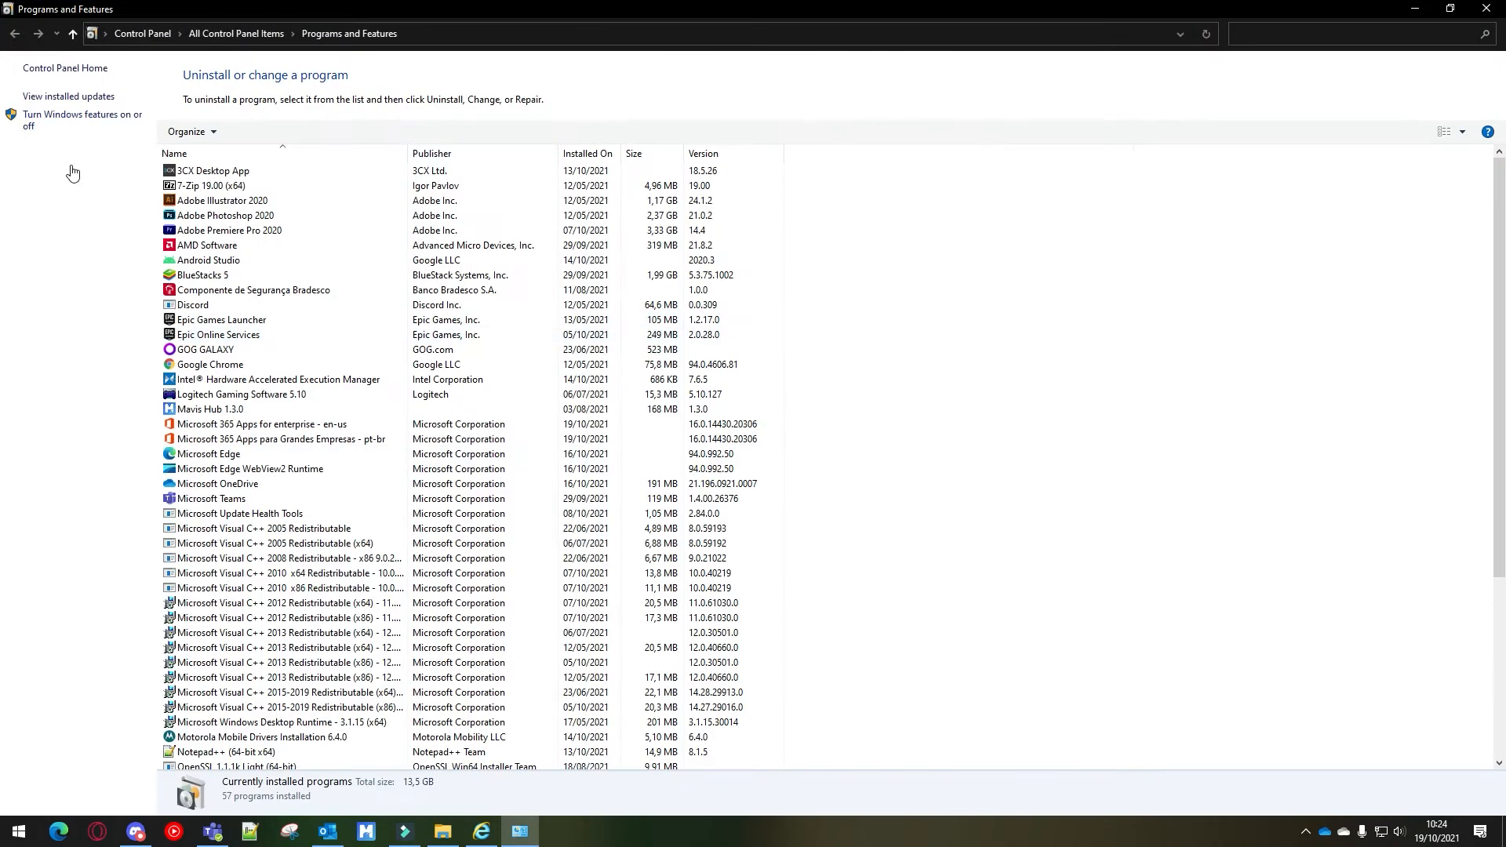
{"action": "left_click", "coordinate": [63, 123]}
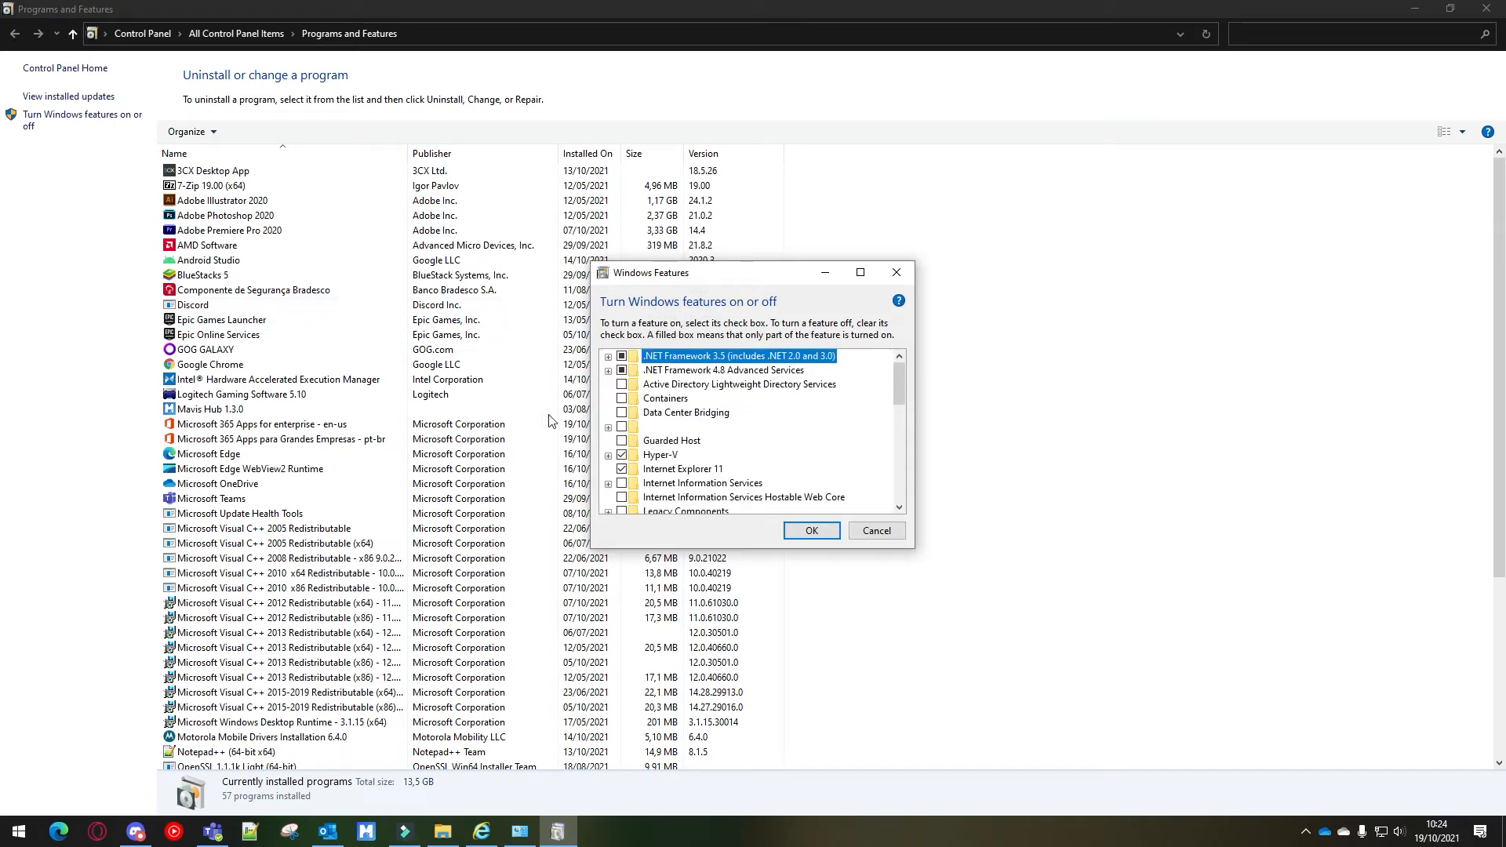
{"action": "left_click", "coordinate": [668, 443]}
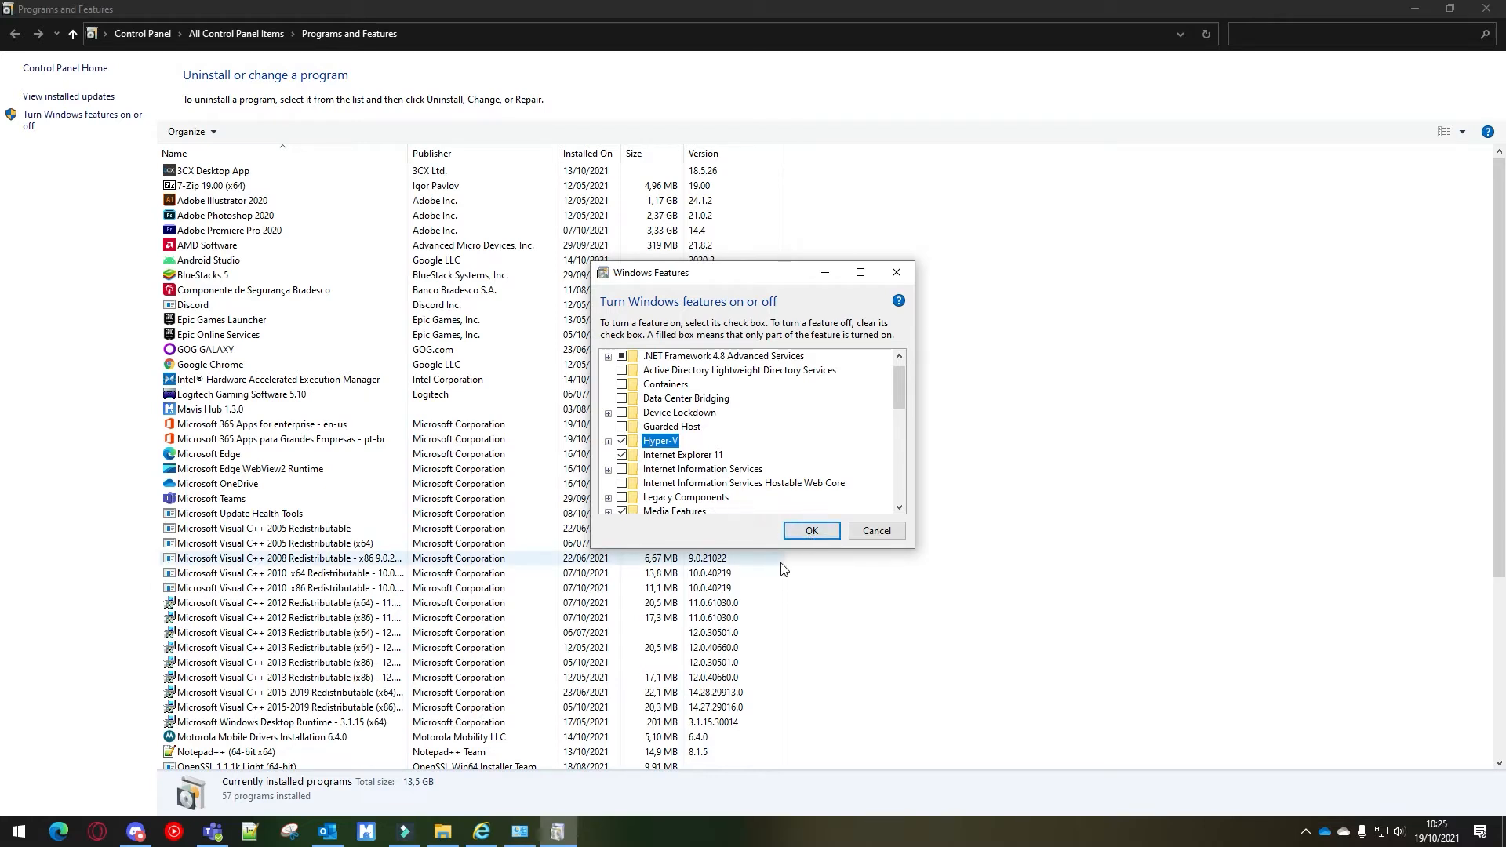
{"action": "left_click", "coordinate": [887, 538]}
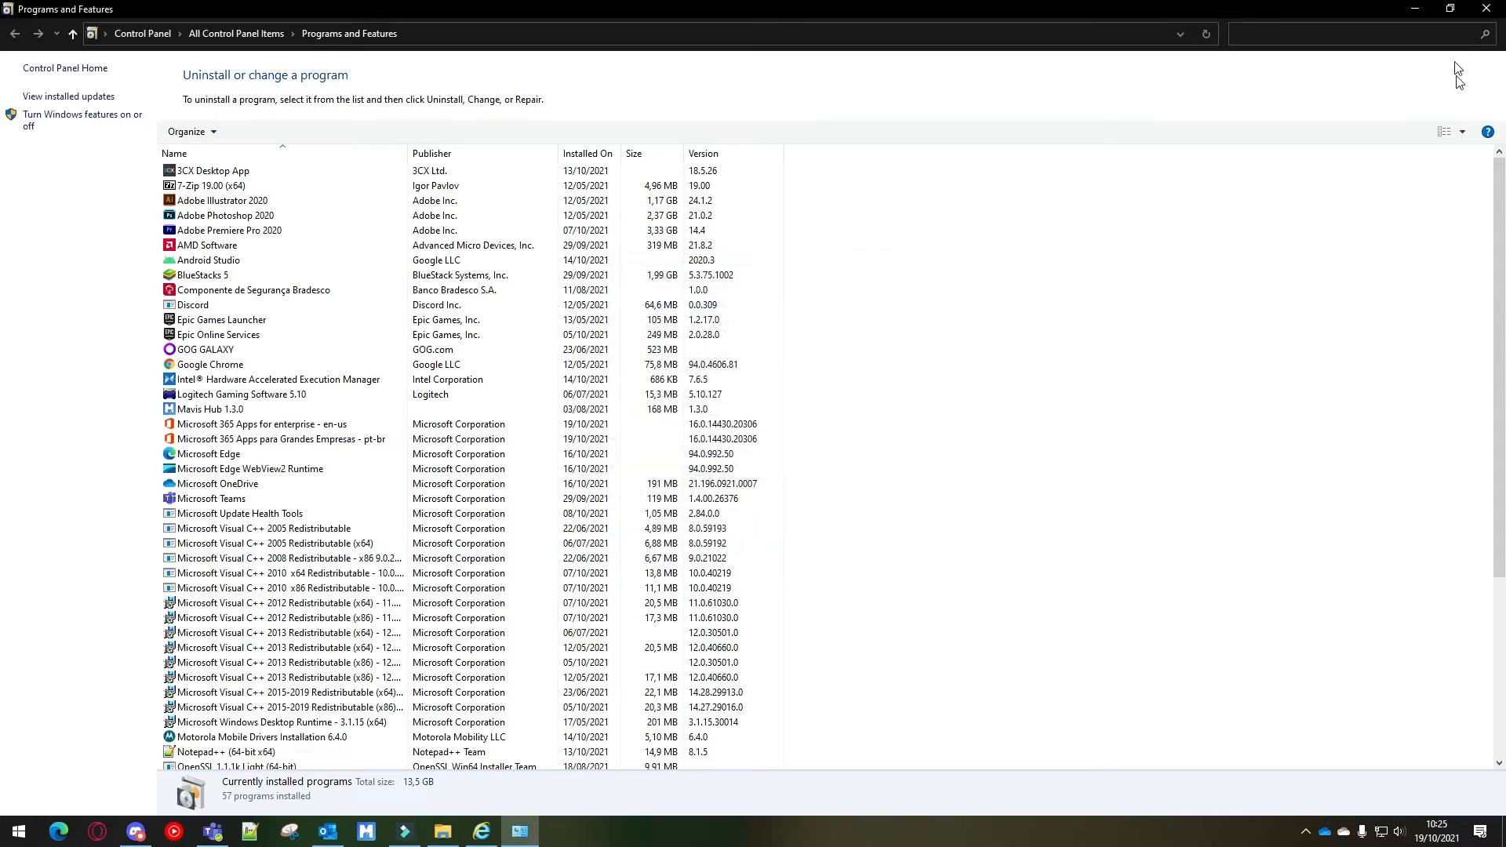
{"action": "left_click", "coordinate": [1485, 11]}
{"action": "left_click", "coordinate": [691, 383]}
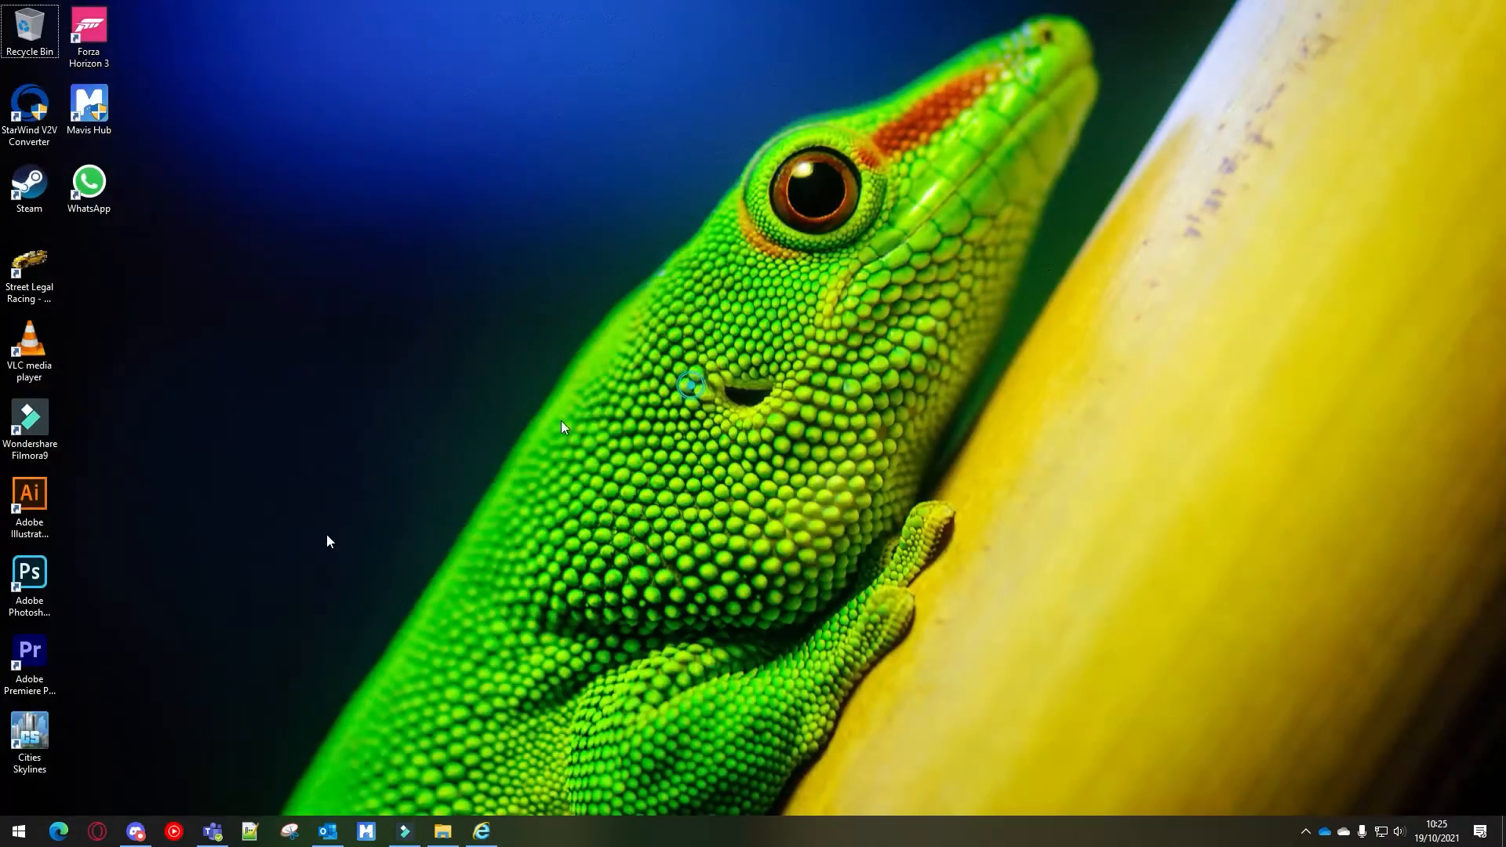
Open Hyper-V Manager and maximize its window
{"action": "left_click", "coordinate": [30, 838]}
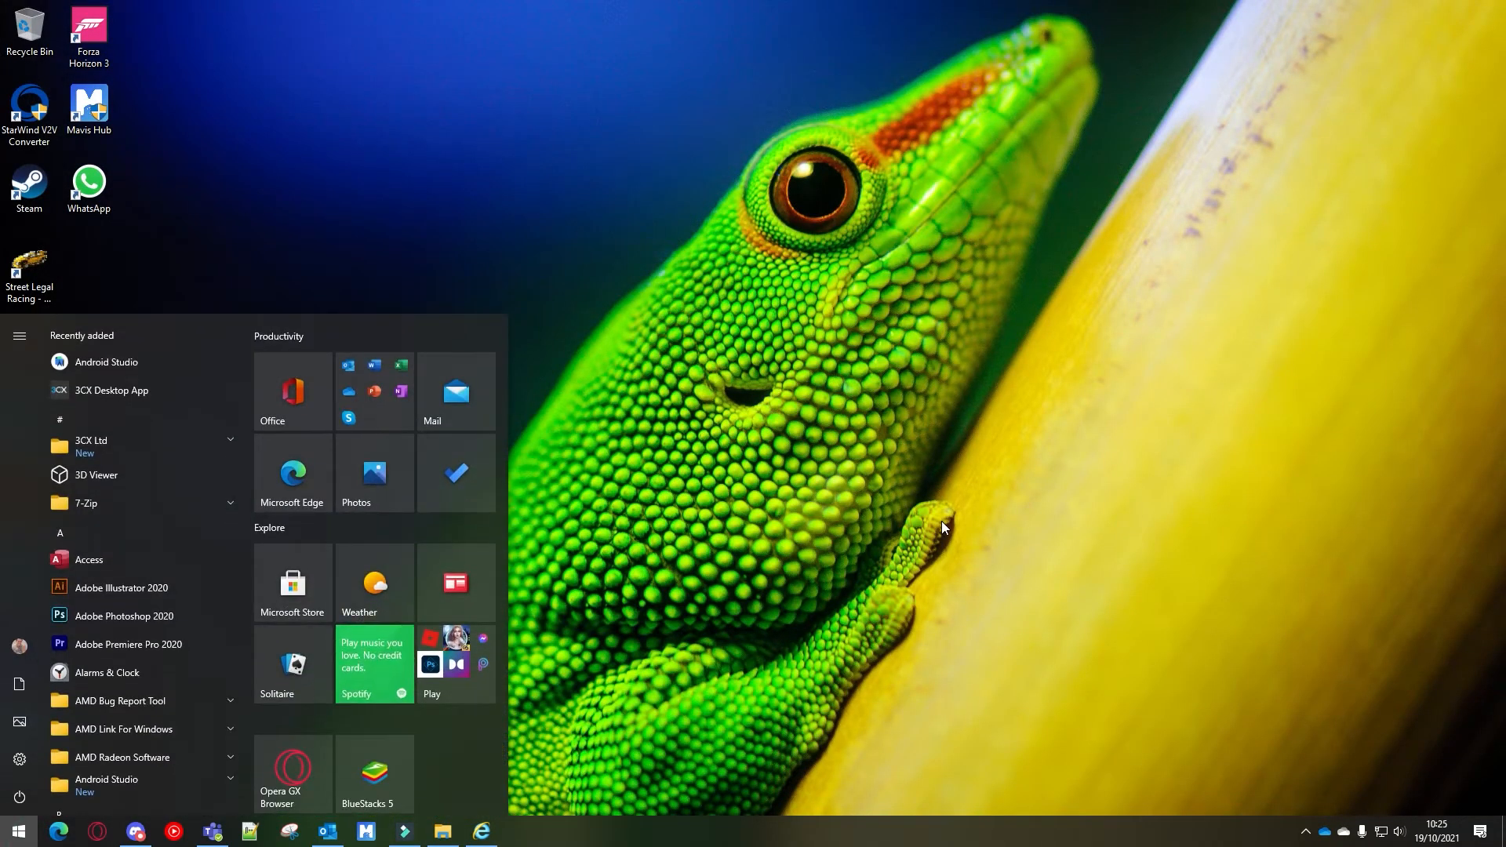
{"action": "type", "text": "hyper-v"}
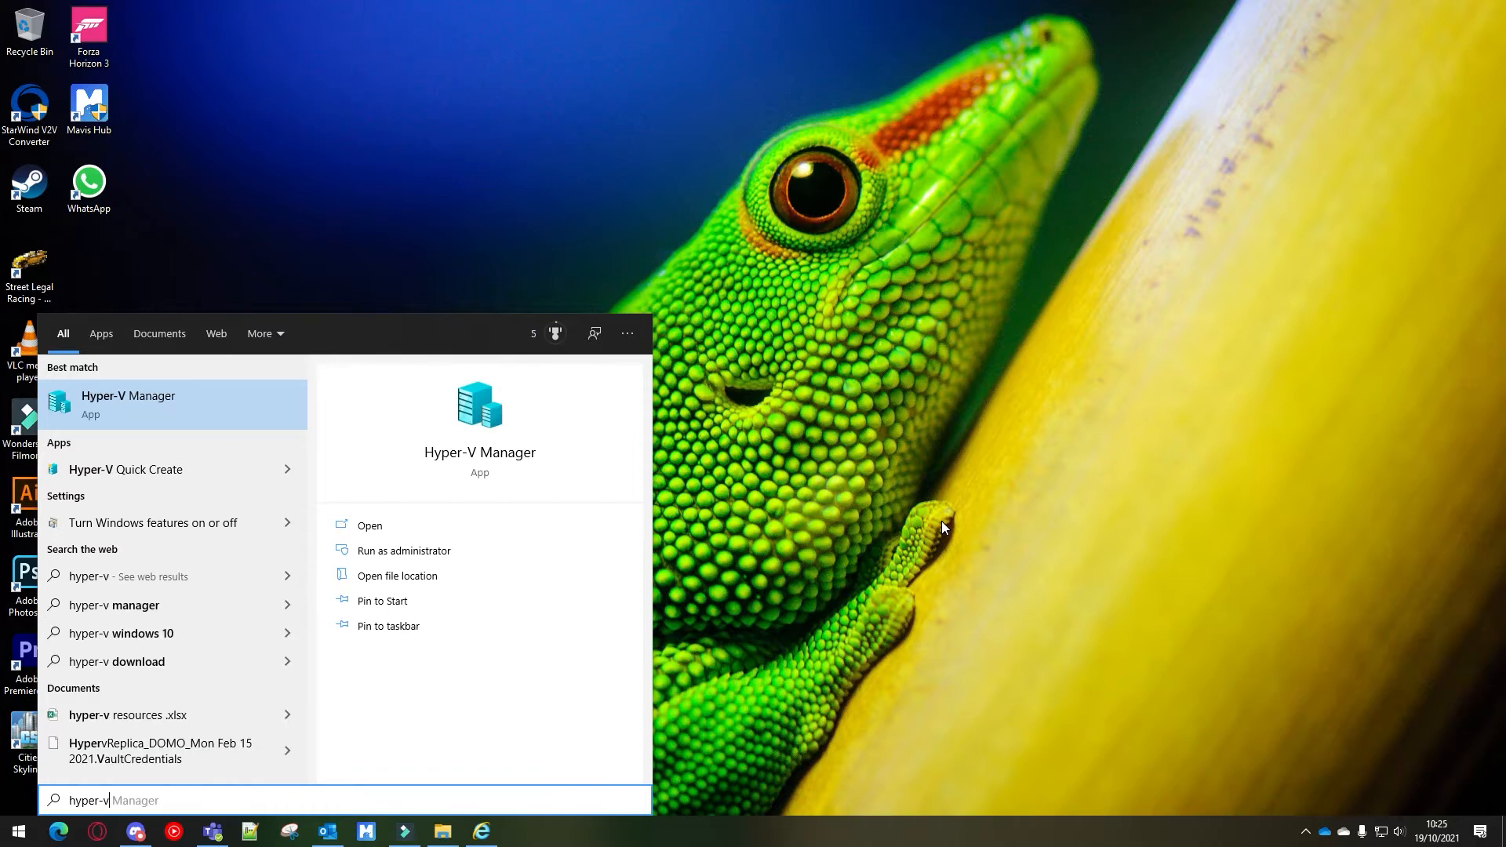
{"action": "key", "text": "Return"}
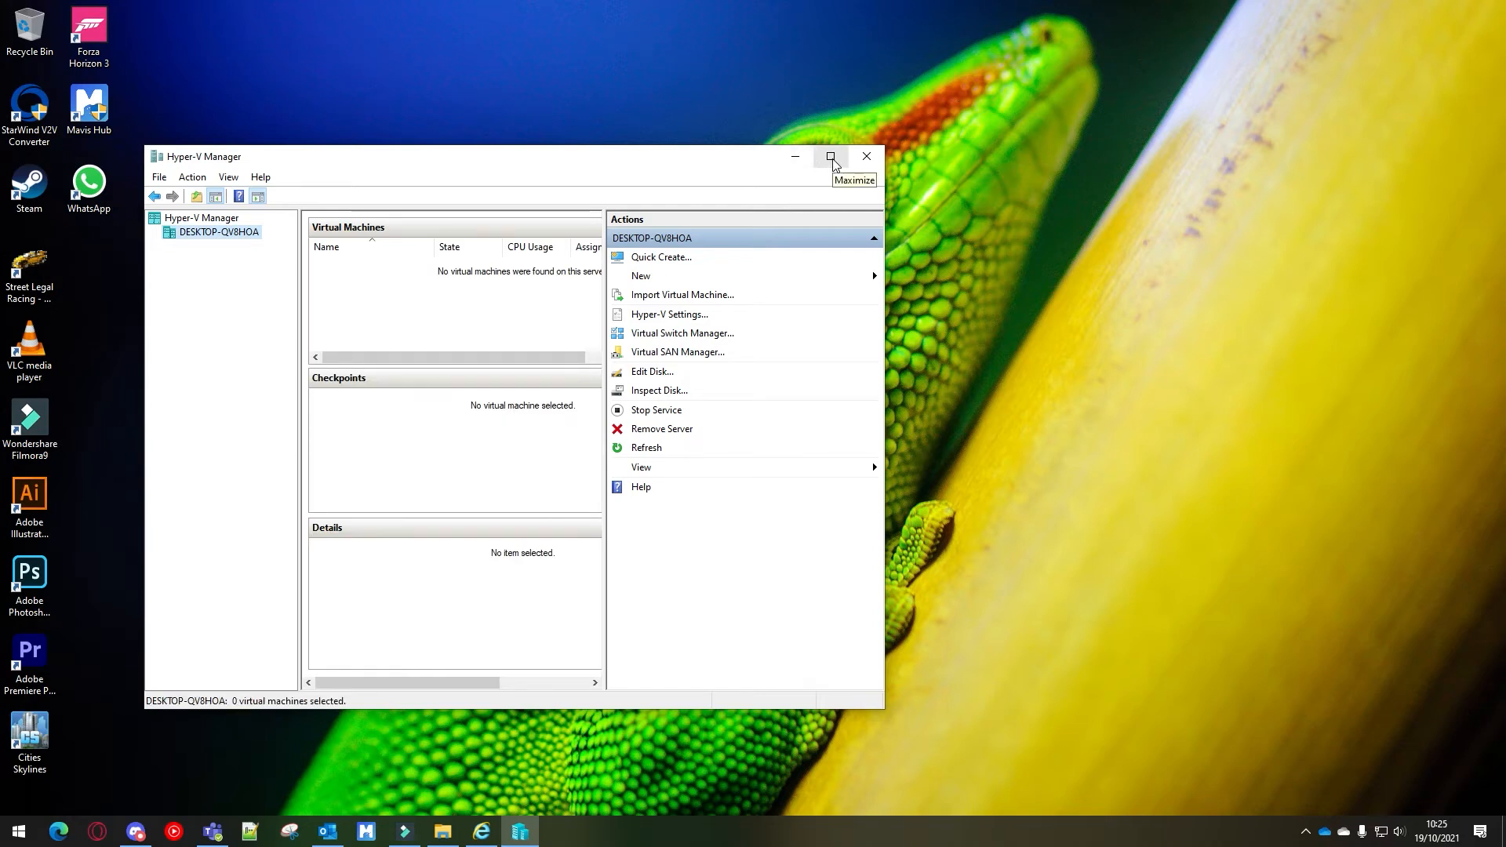
{"action": "left_click", "coordinate": [831, 158]}
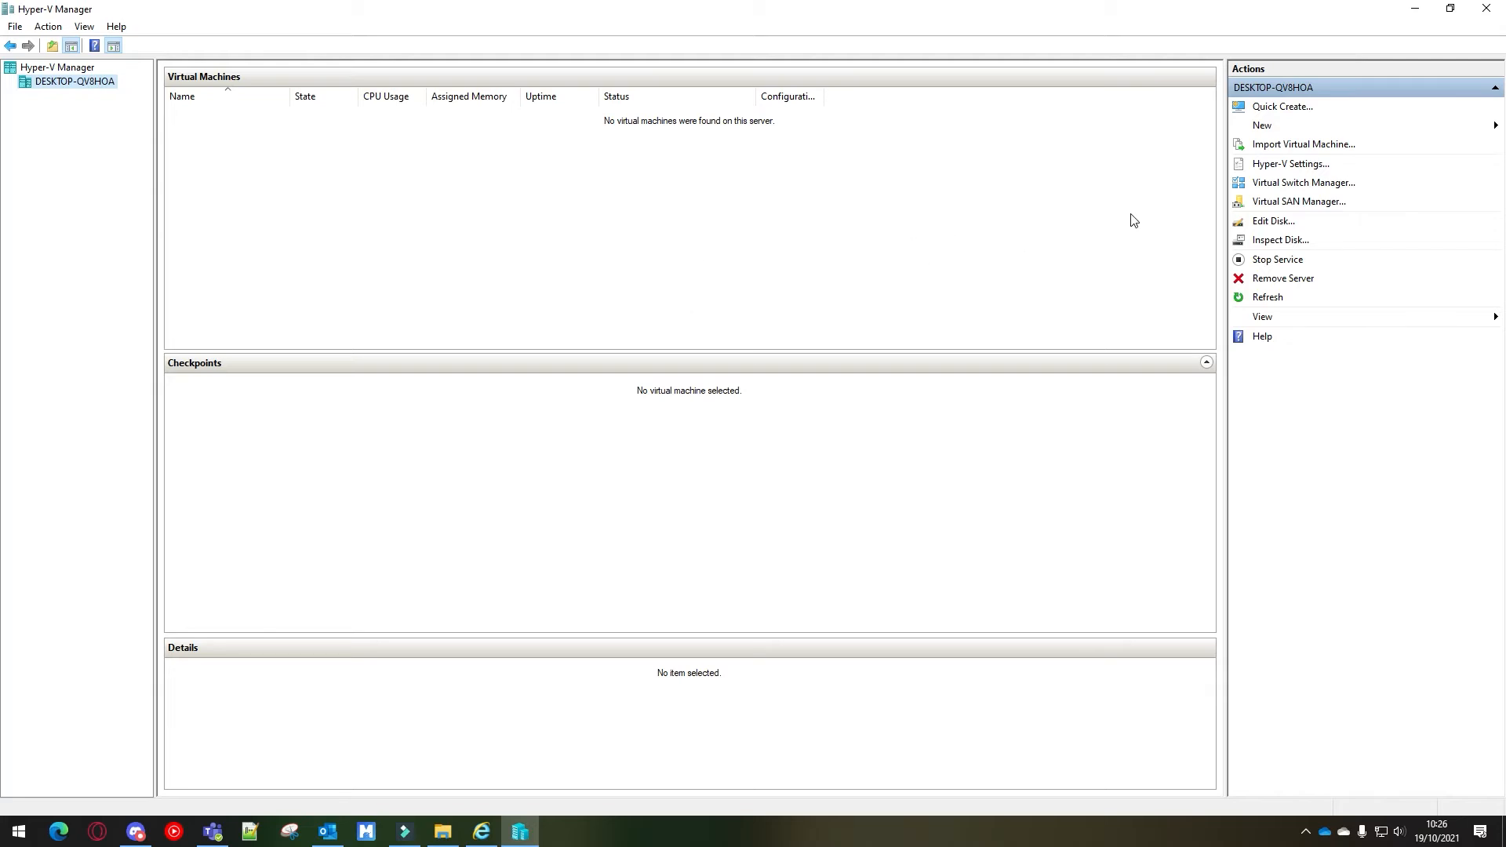
Create a new virtual switch of type External in the Virtual Switch Manager
{"action": "left_click", "coordinate": [1302, 188]}
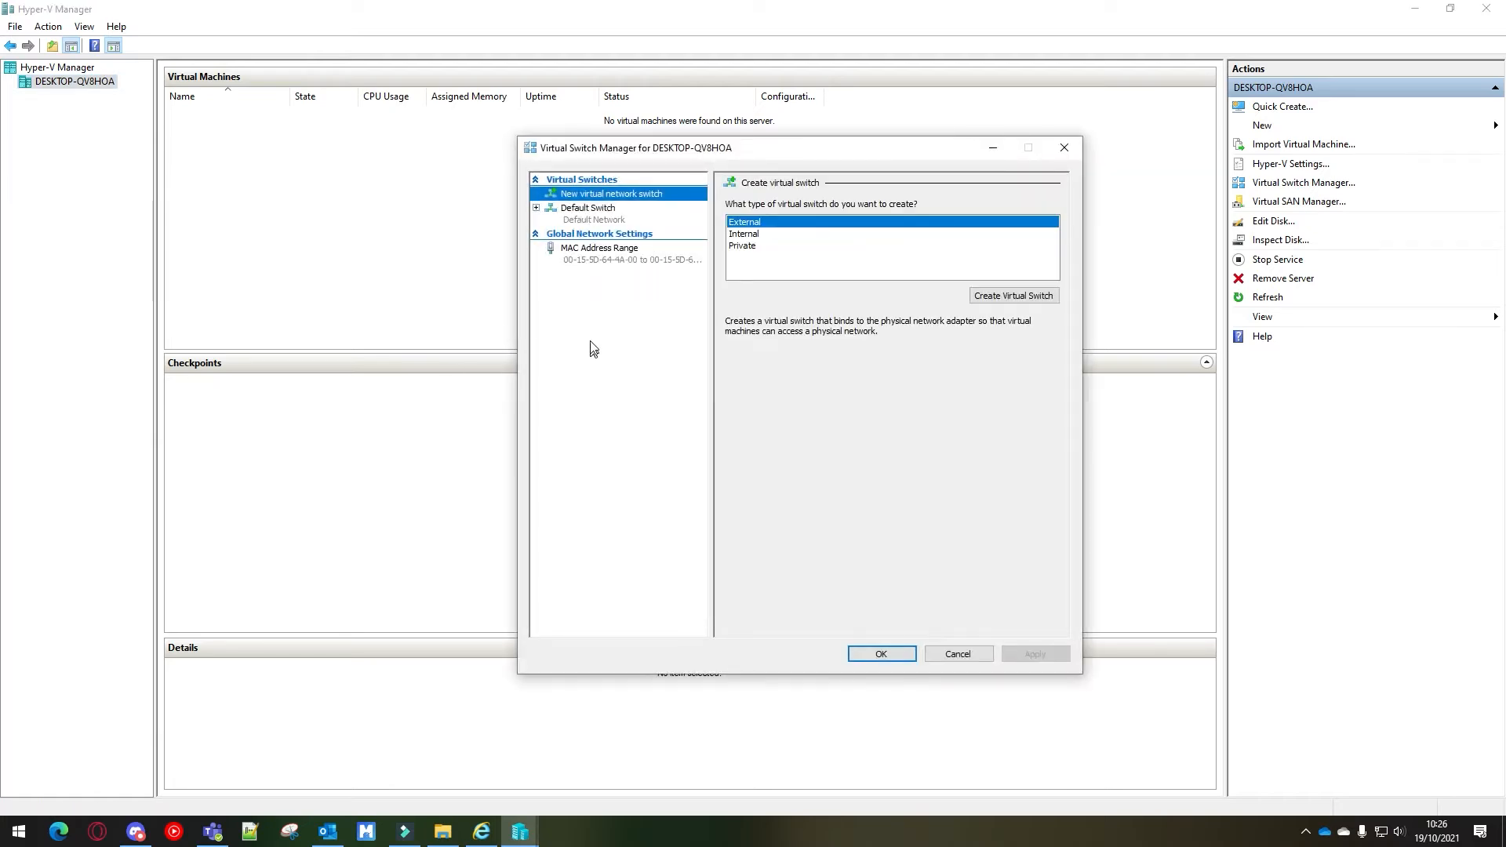
{"action": "left_click", "coordinate": [745, 235]}
{"action": "left_click", "coordinate": [744, 245]}
{"action": "left_click", "coordinate": [747, 223]}
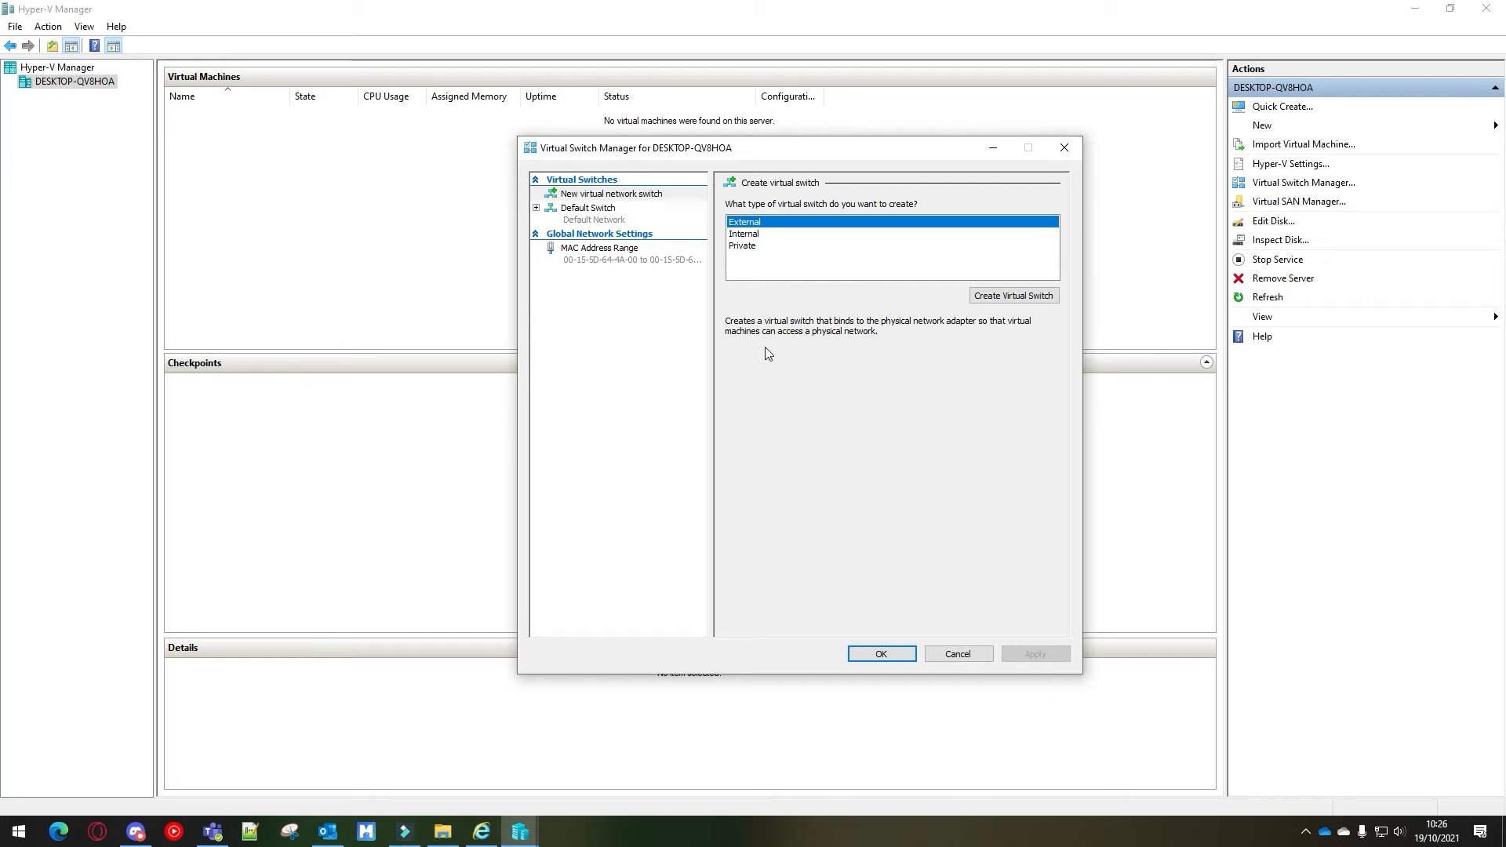
{"action": "left_click", "coordinate": [916, 375]}
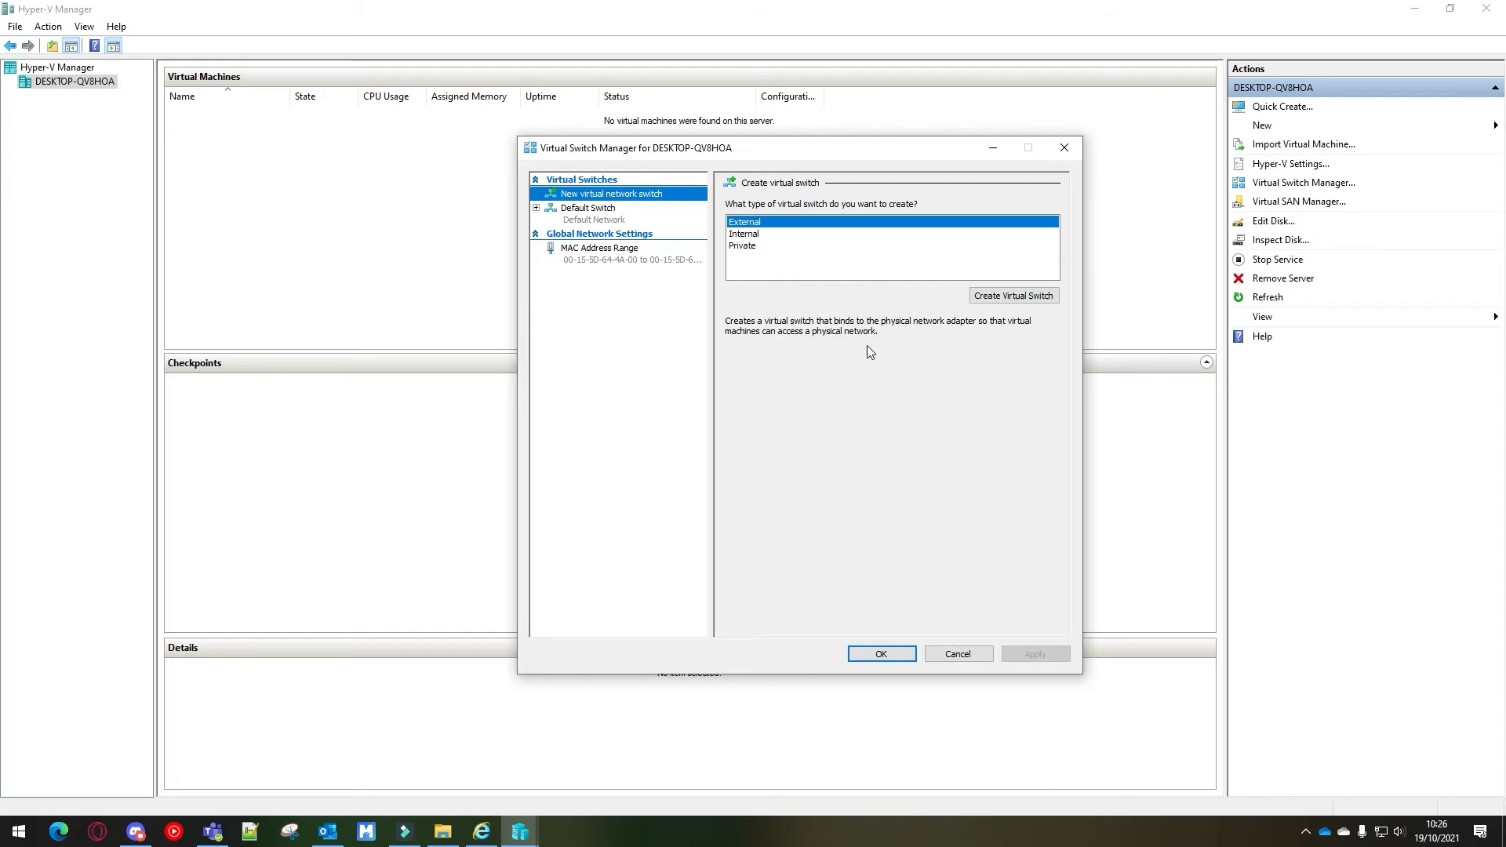
{"action": "left_click", "coordinate": [1019, 296]}
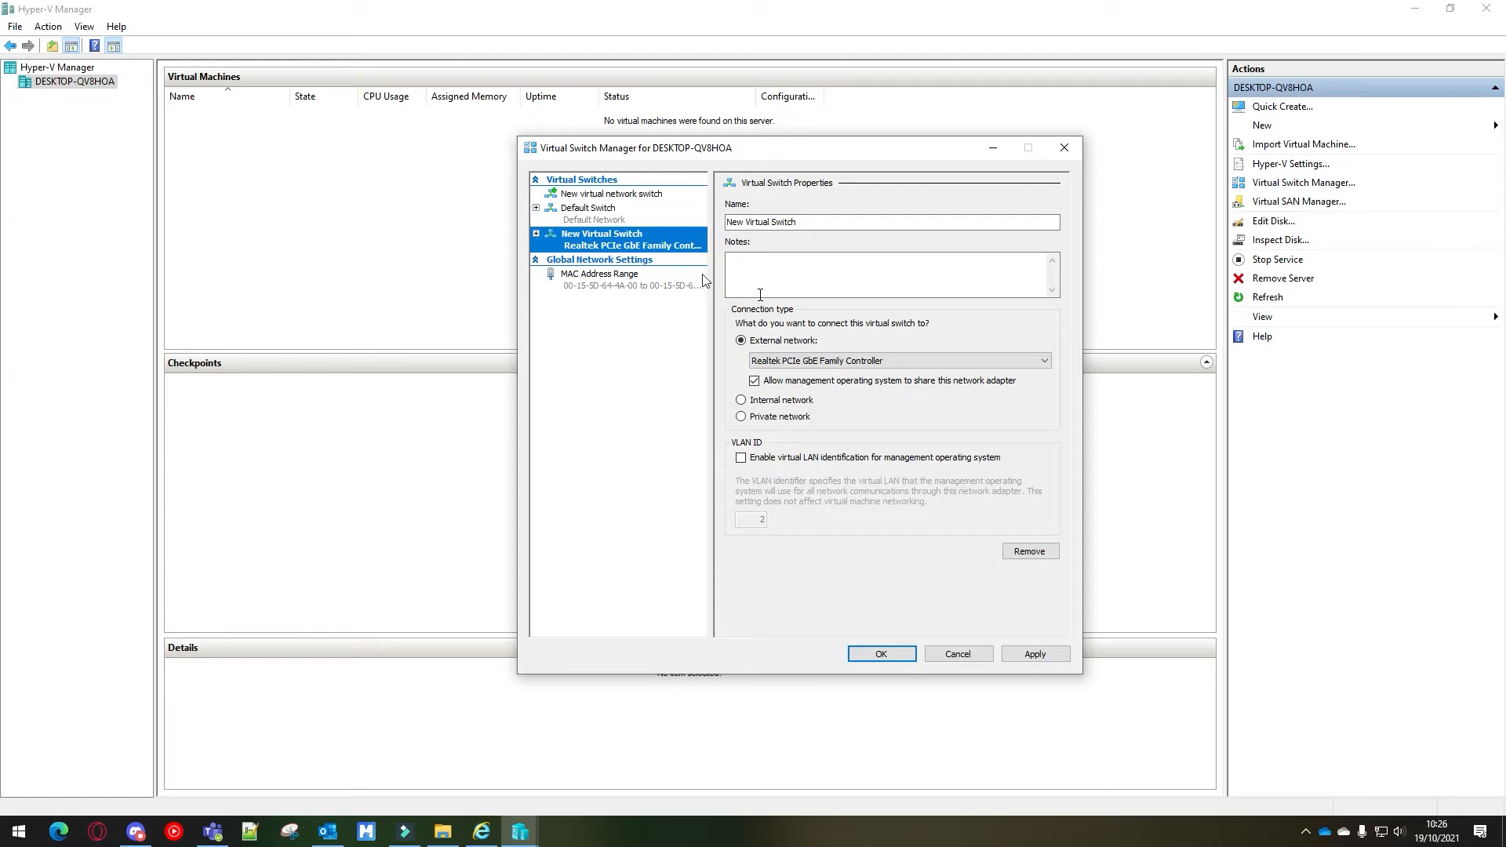
Name the new virtual switch Vswitch and keep it on the external network adapter Realtek PCIe GbE Family Controller
{"action": "triple_click", "coordinate": [893, 220]}
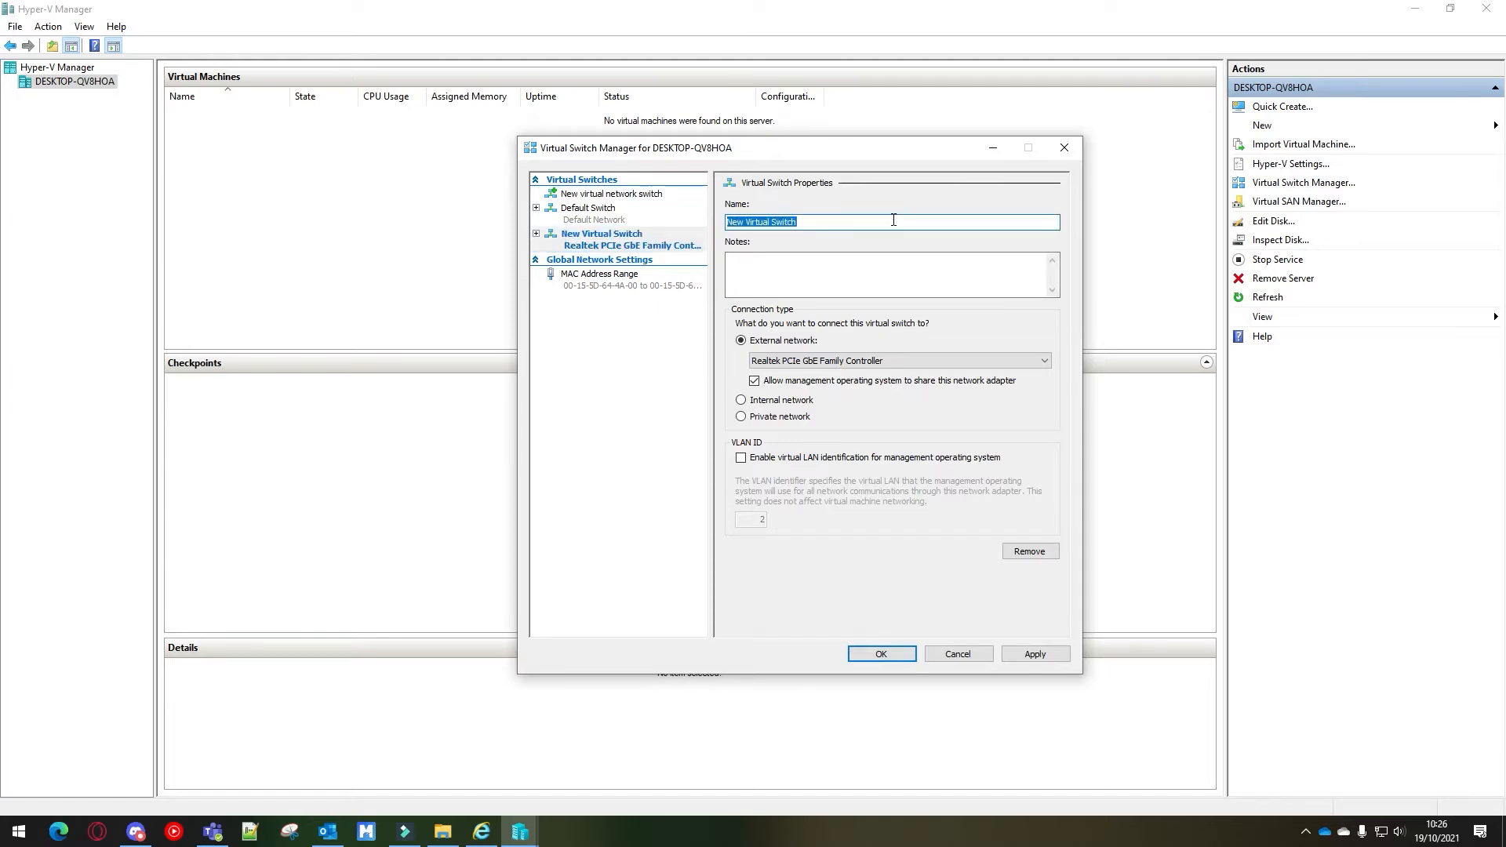
{"action": "key", "text": "BackSpace"}
{"action": "type", "text": "Vswitch"}
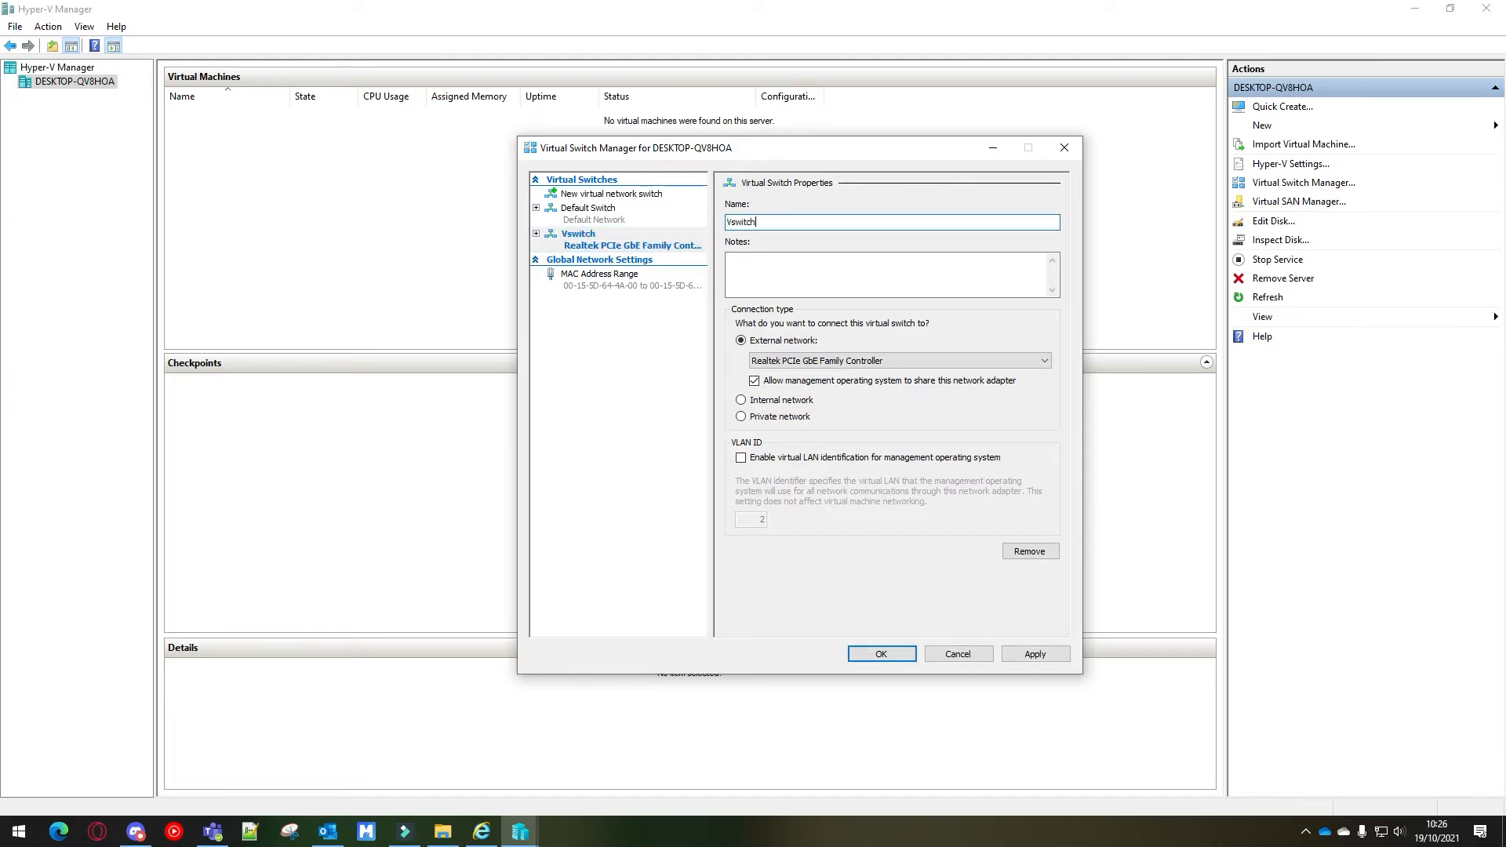
{"action": "left_click", "coordinate": [889, 279]}
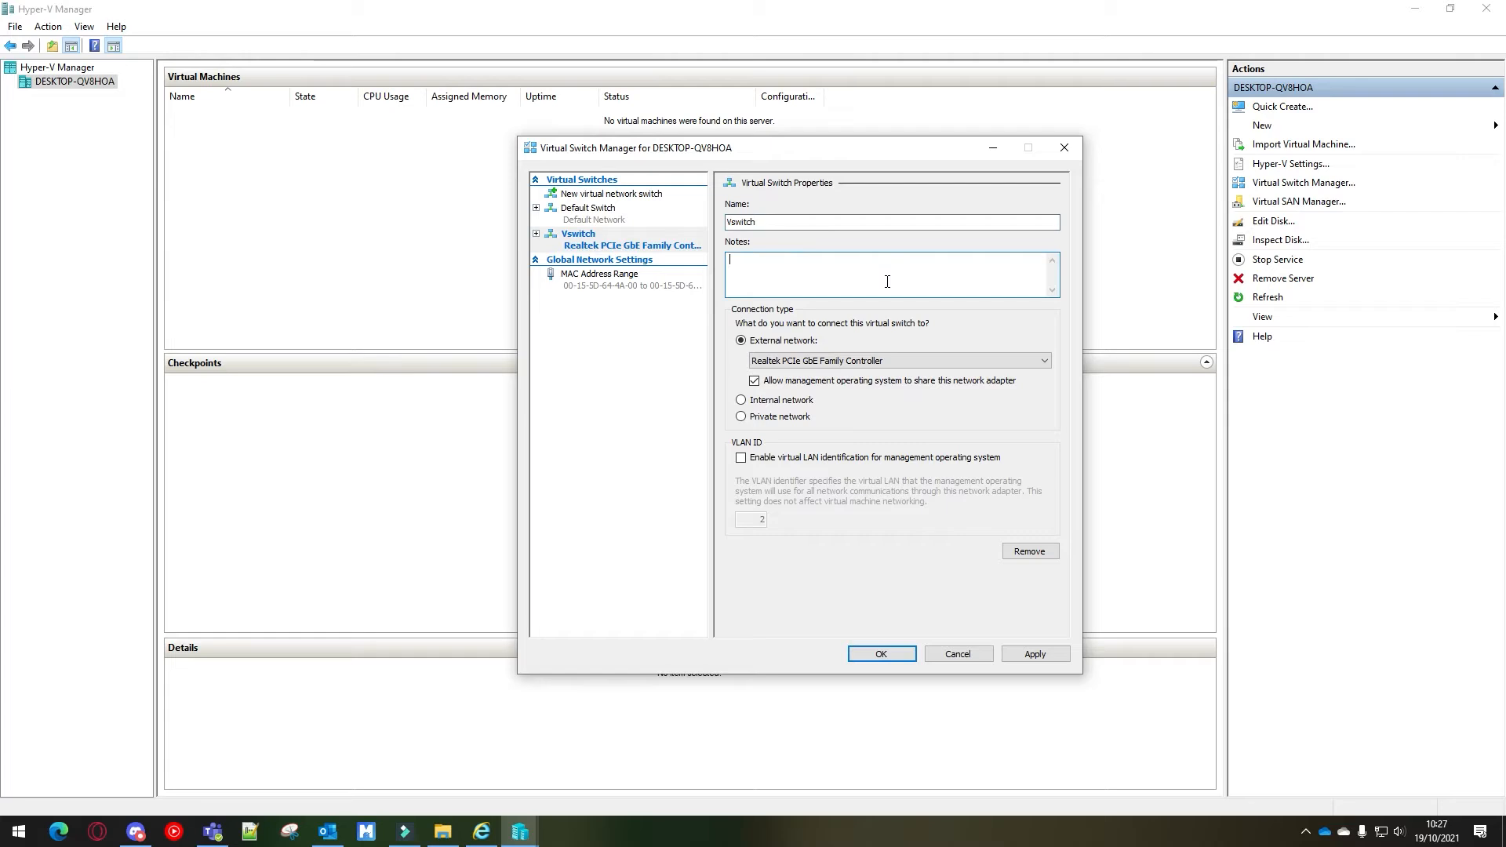
{"action": "left_click", "coordinate": [850, 366]}
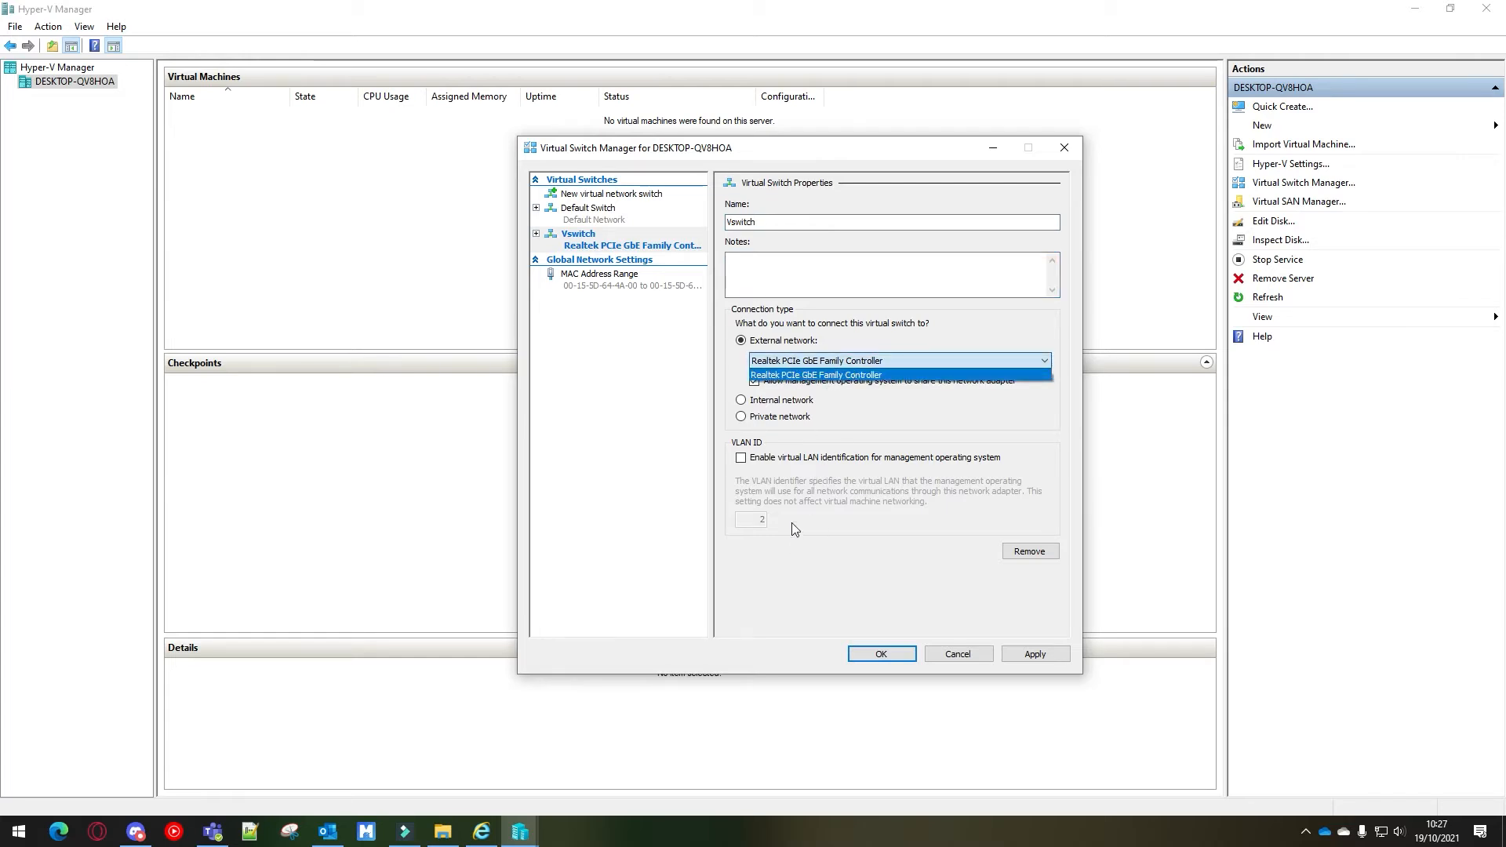
{"action": "left_click", "coordinate": [650, 408]}
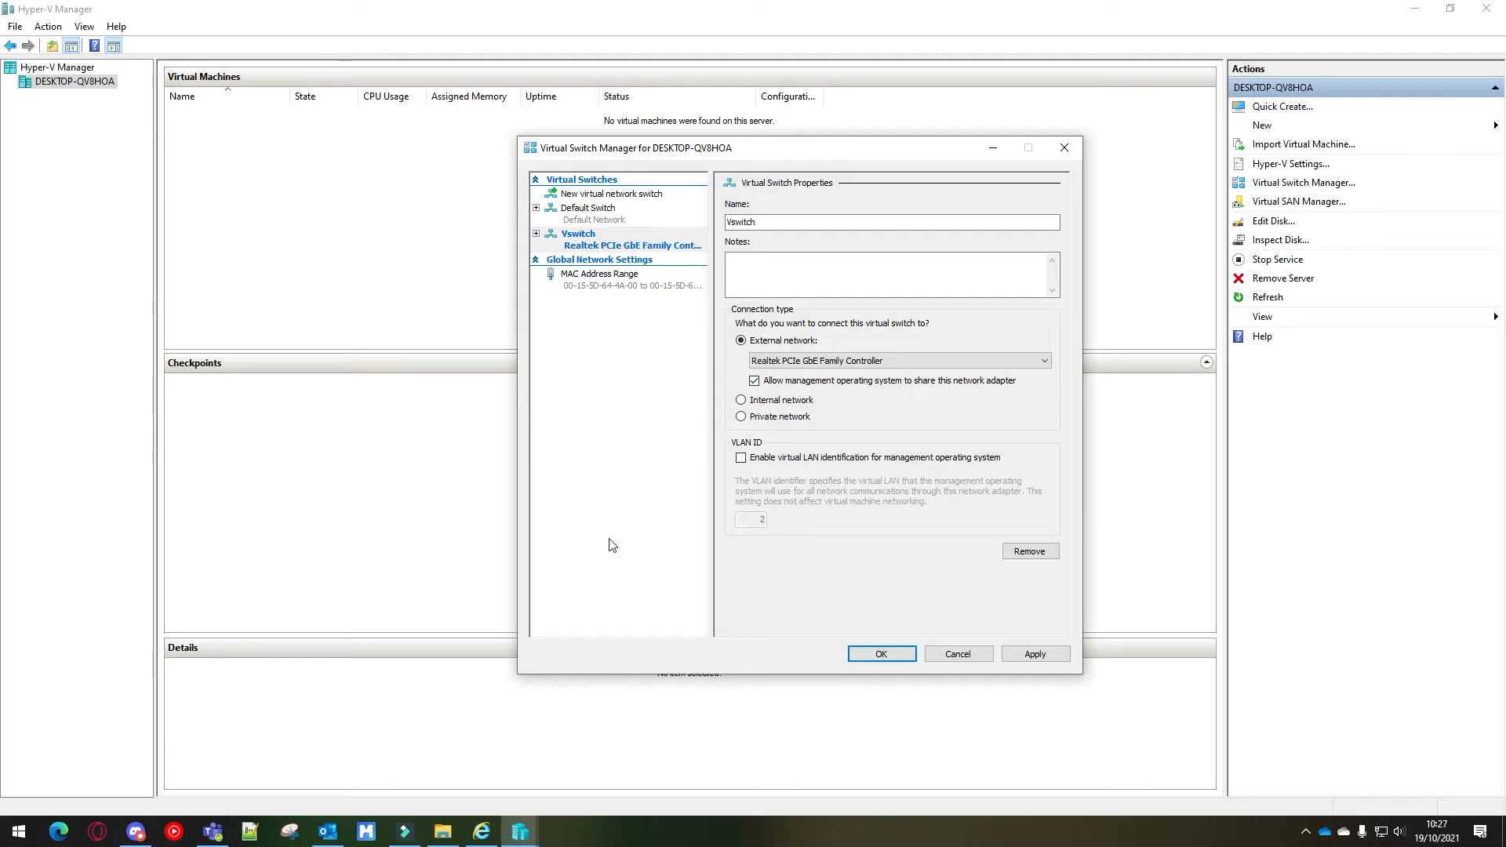
Review the global MAC address range and apply the virtual switch configuration, accepting the pending networking changes
{"action": "left_click", "coordinate": [604, 280]}
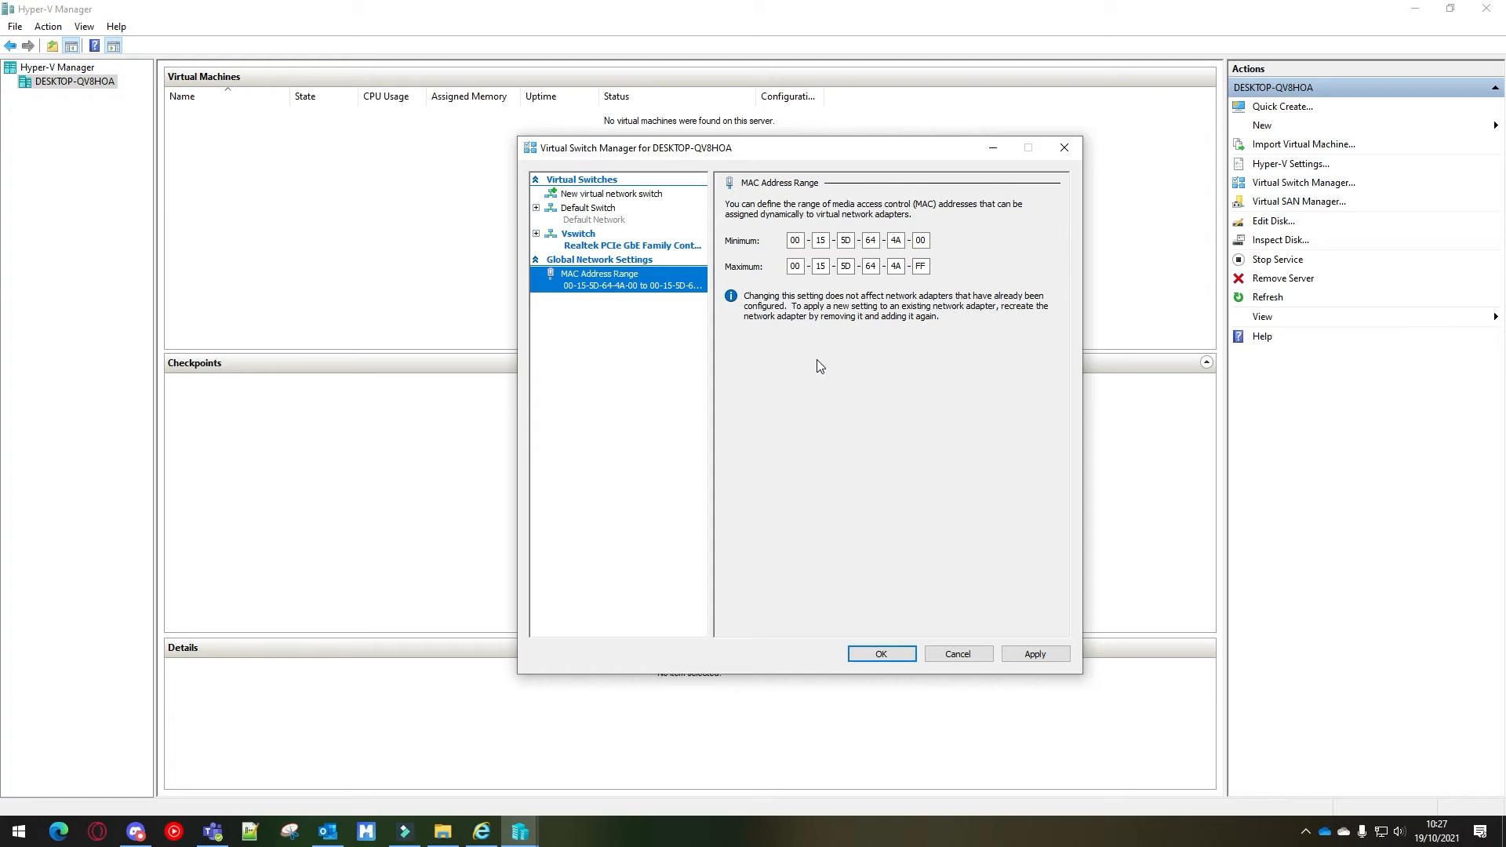
{"action": "left_click", "coordinate": [882, 654]}
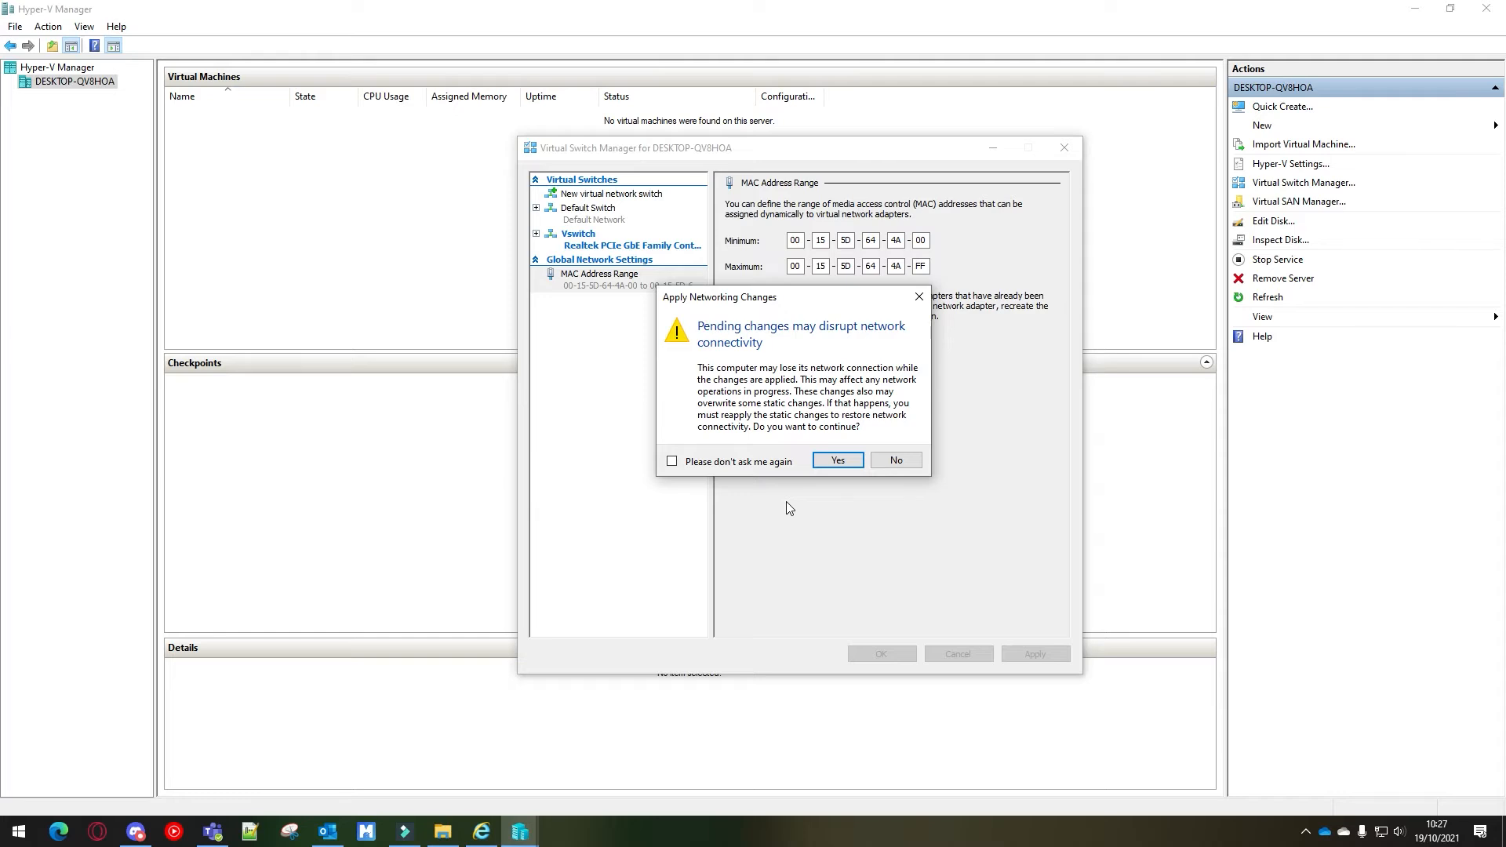
{"action": "left_click", "coordinate": [834, 464]}
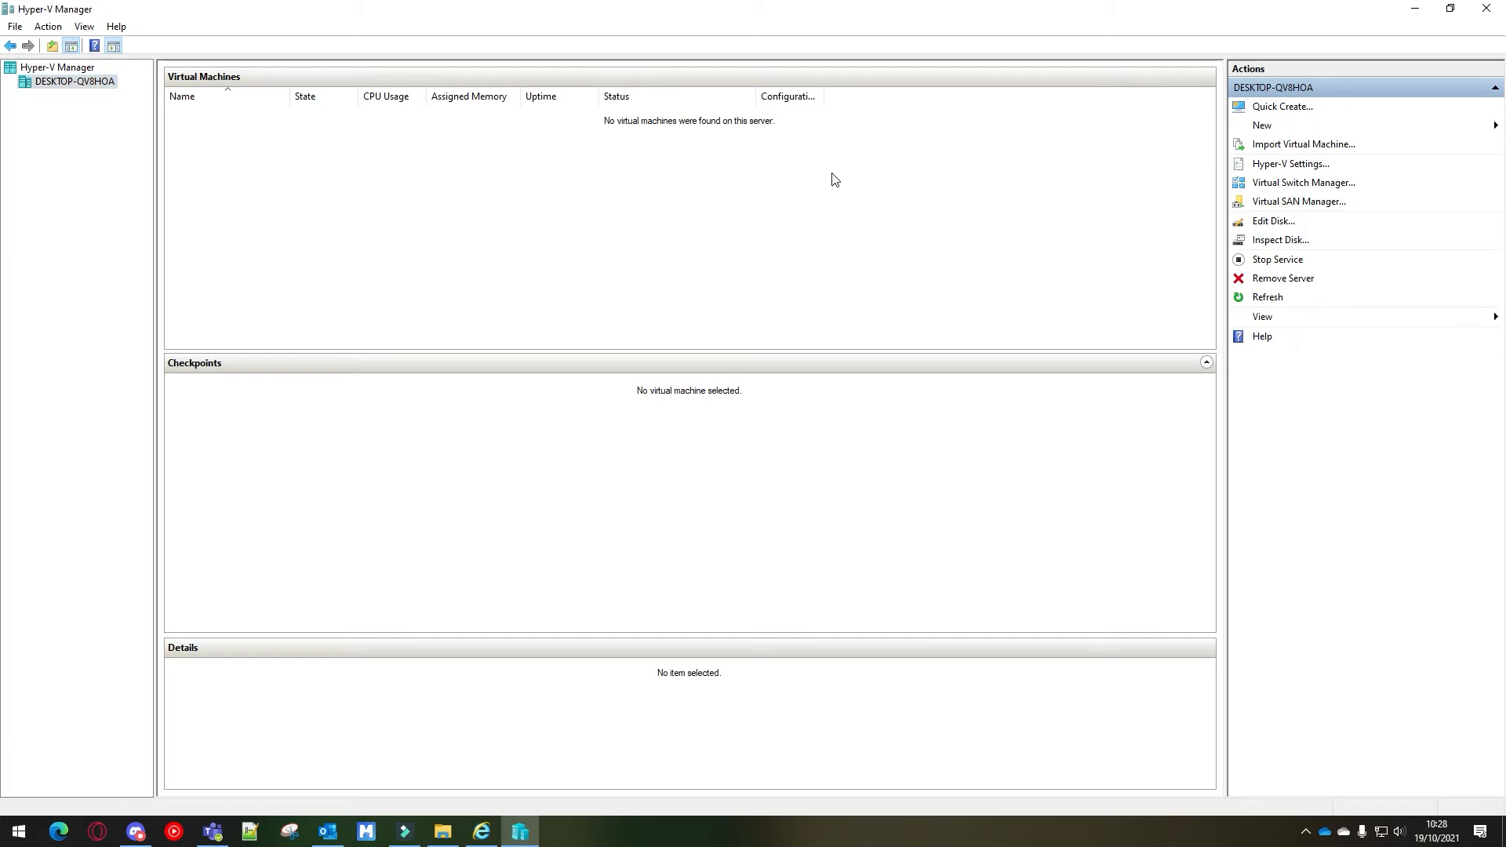
Start creating a new virtual machine with a custom configuration and name it Pobre-AD
{"action": "left_click", "coordinate": [1265, 127]}
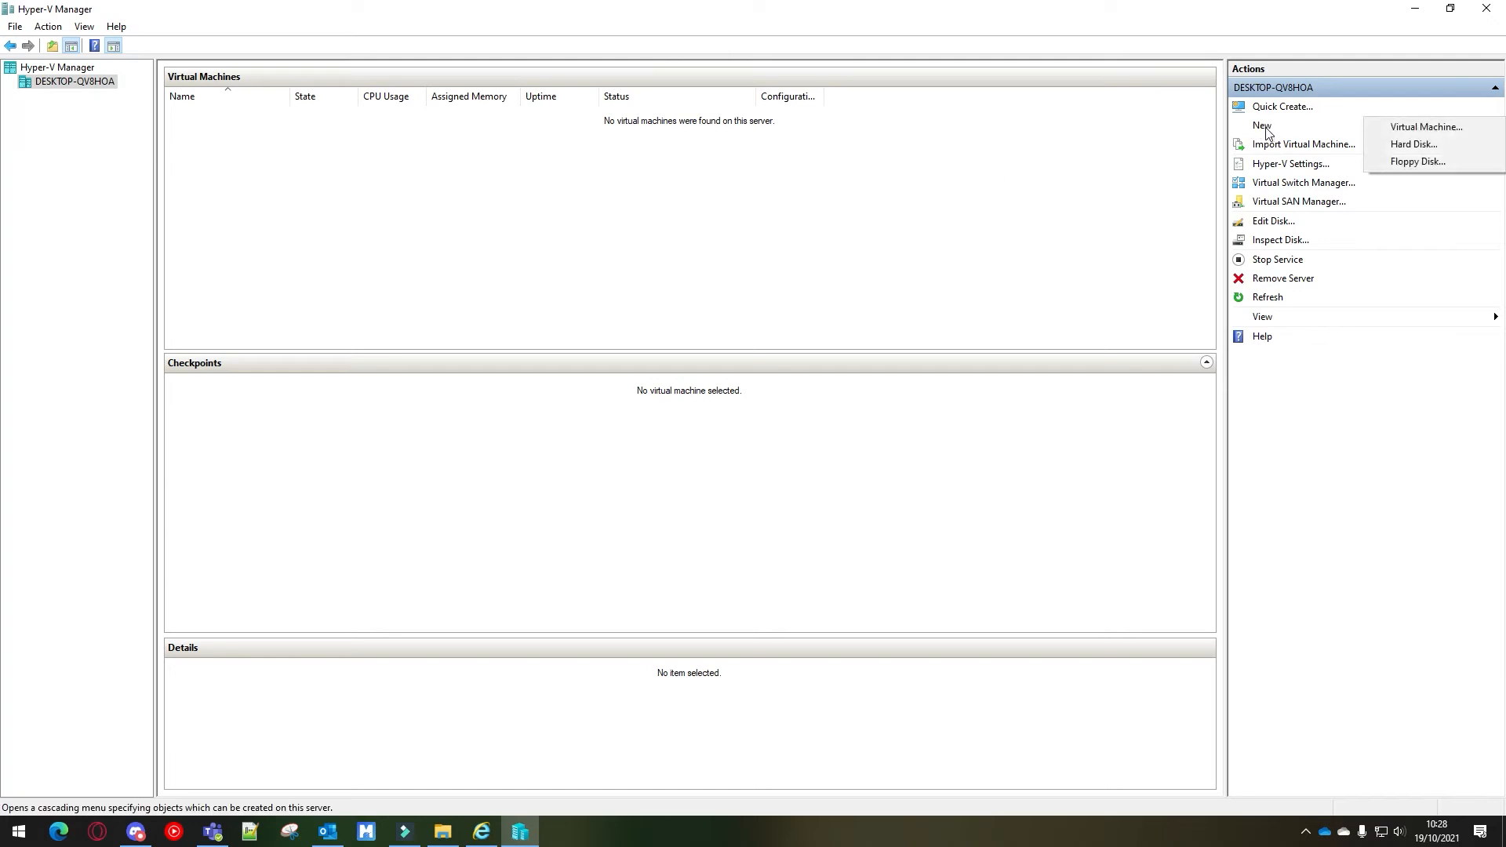
{"action": "left_click", "coordinate": [1472, 133]}
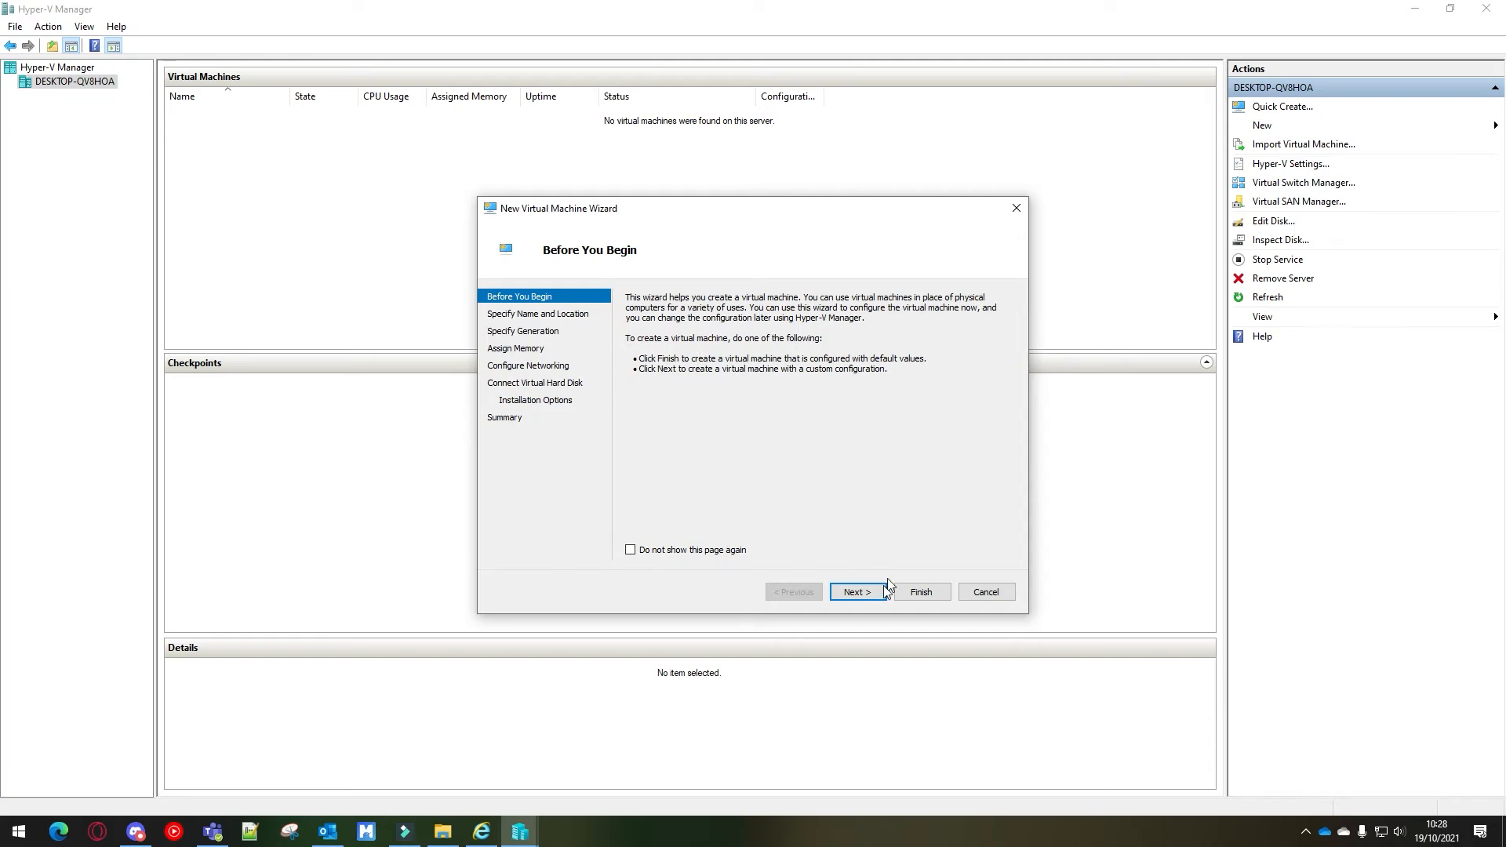
{"action": "left_click", "coordinate": [857, 592]}
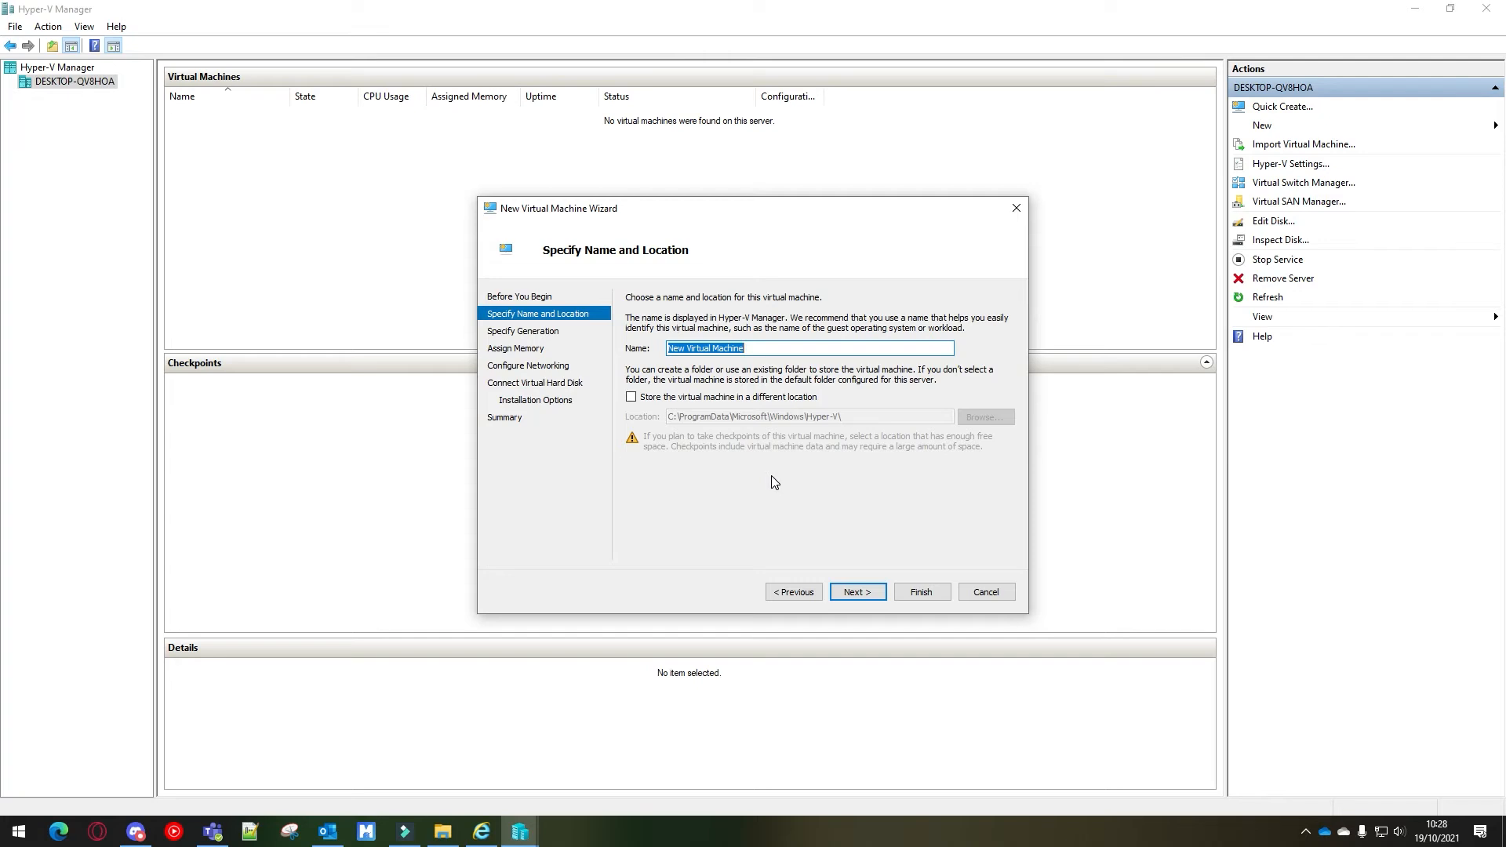
{"action": "type", "text": "Pobre-AD"}
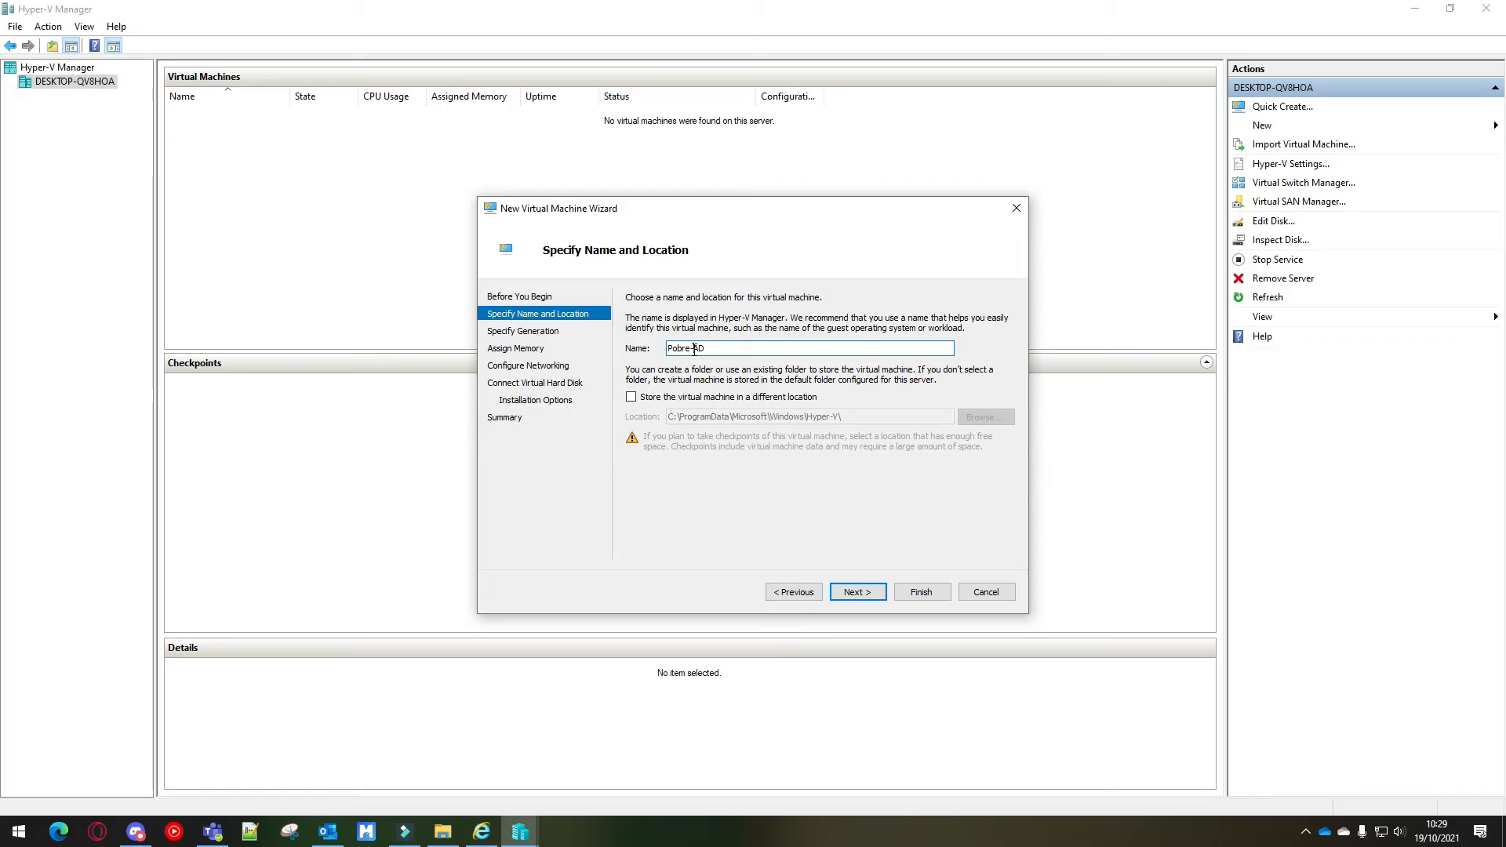
{"action": "left_click_drag", "start_coordinate": [1018, 96], "coordinate": [996, 95]}
{"action": "left_click_drag", "start_coordinate": [699, 349], "coordinate": [732, 349]}
{"action": "left_click", "coordinate": [732, 349]}
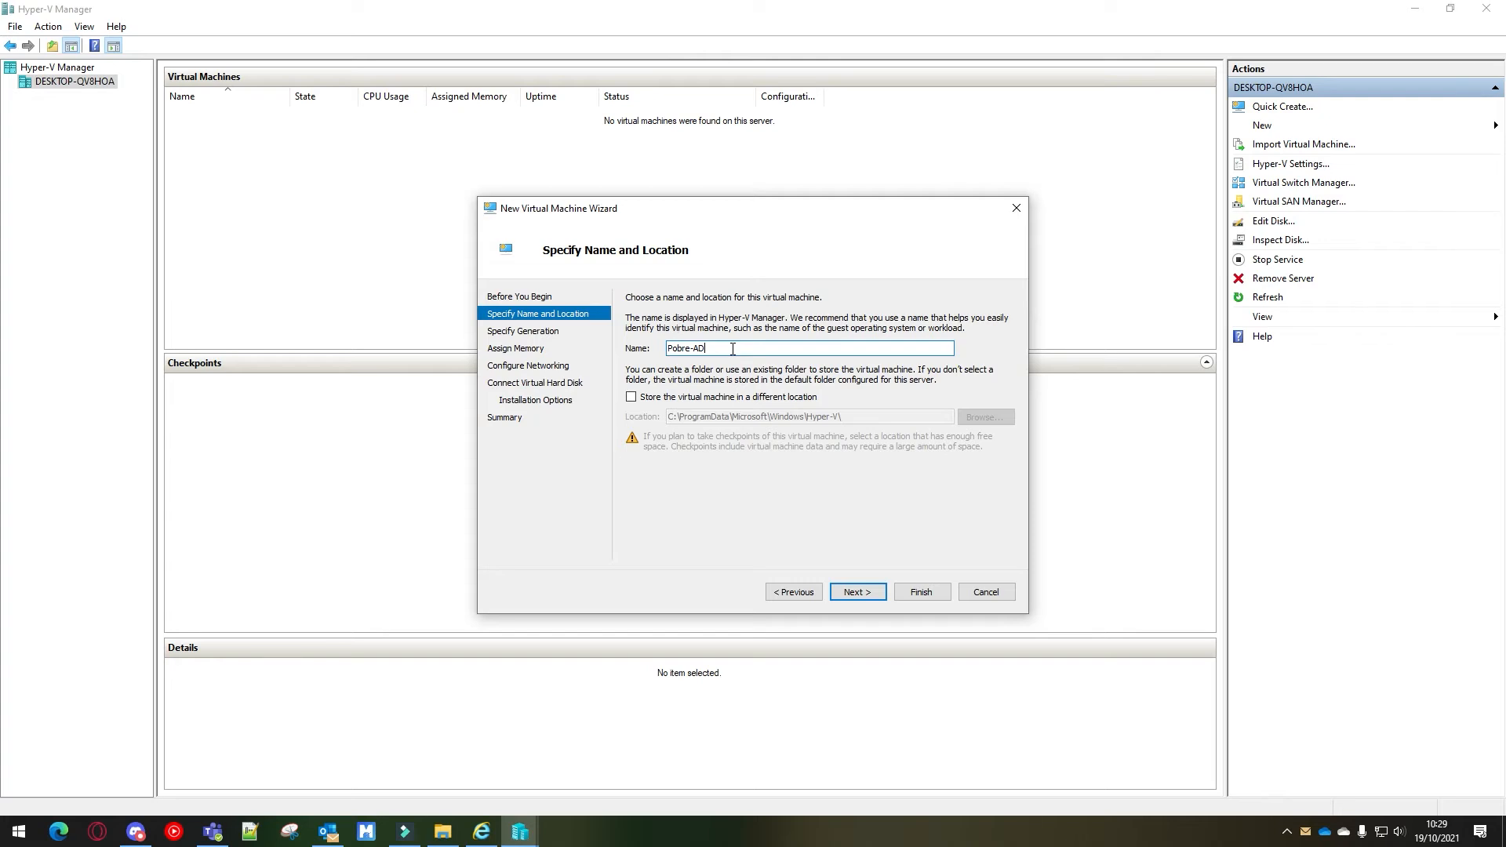
Store the virtual machine in a different location, using a new folder named Hyper-v on the Backup (E:) drive
{"action": "left_click", "coordinate": [675, 394]}
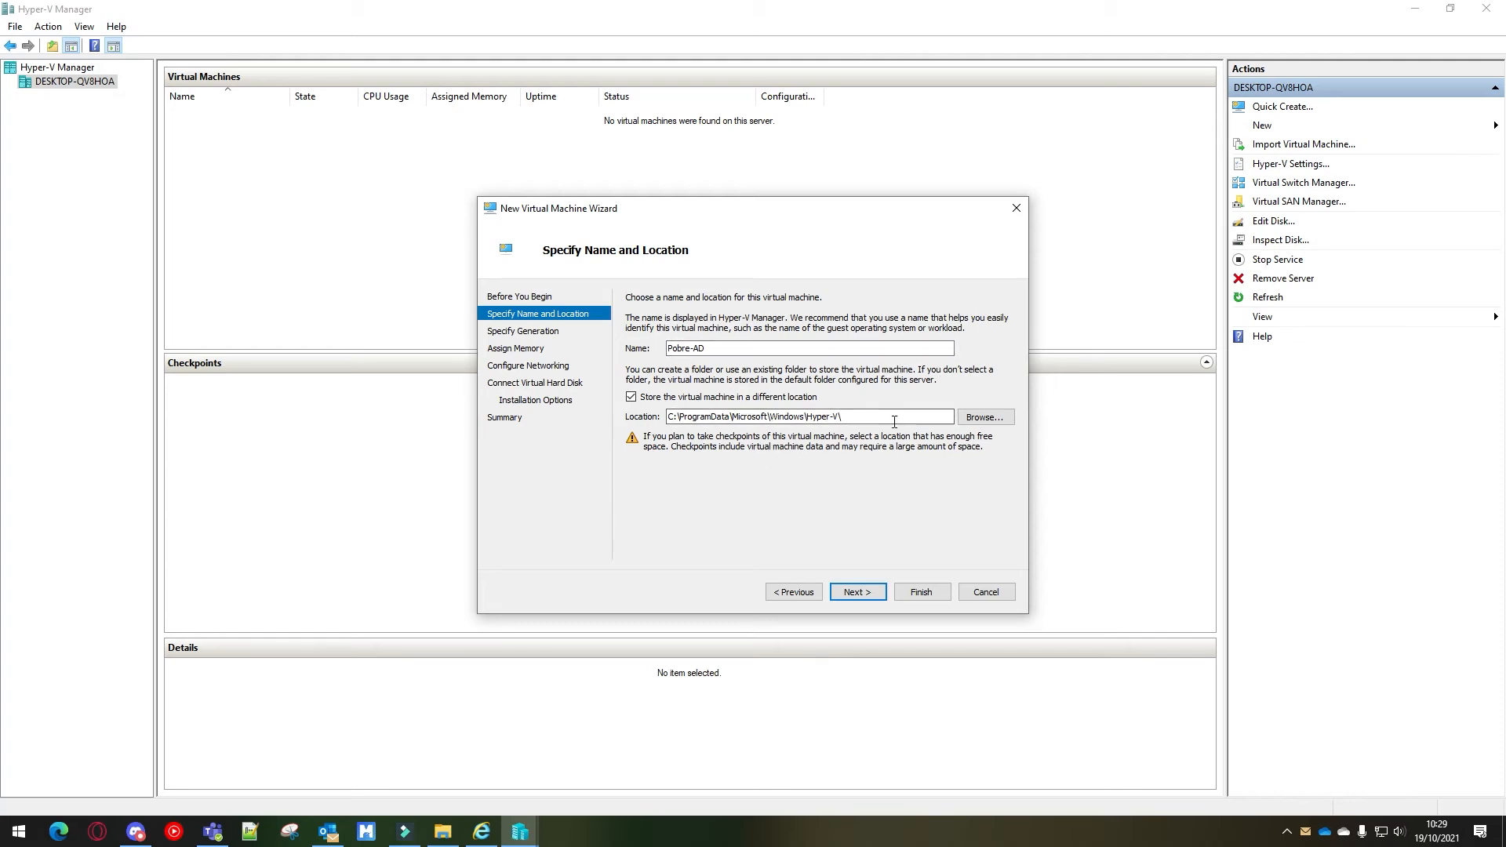
{"action": "left_click", "coordinate": [979, 419]}
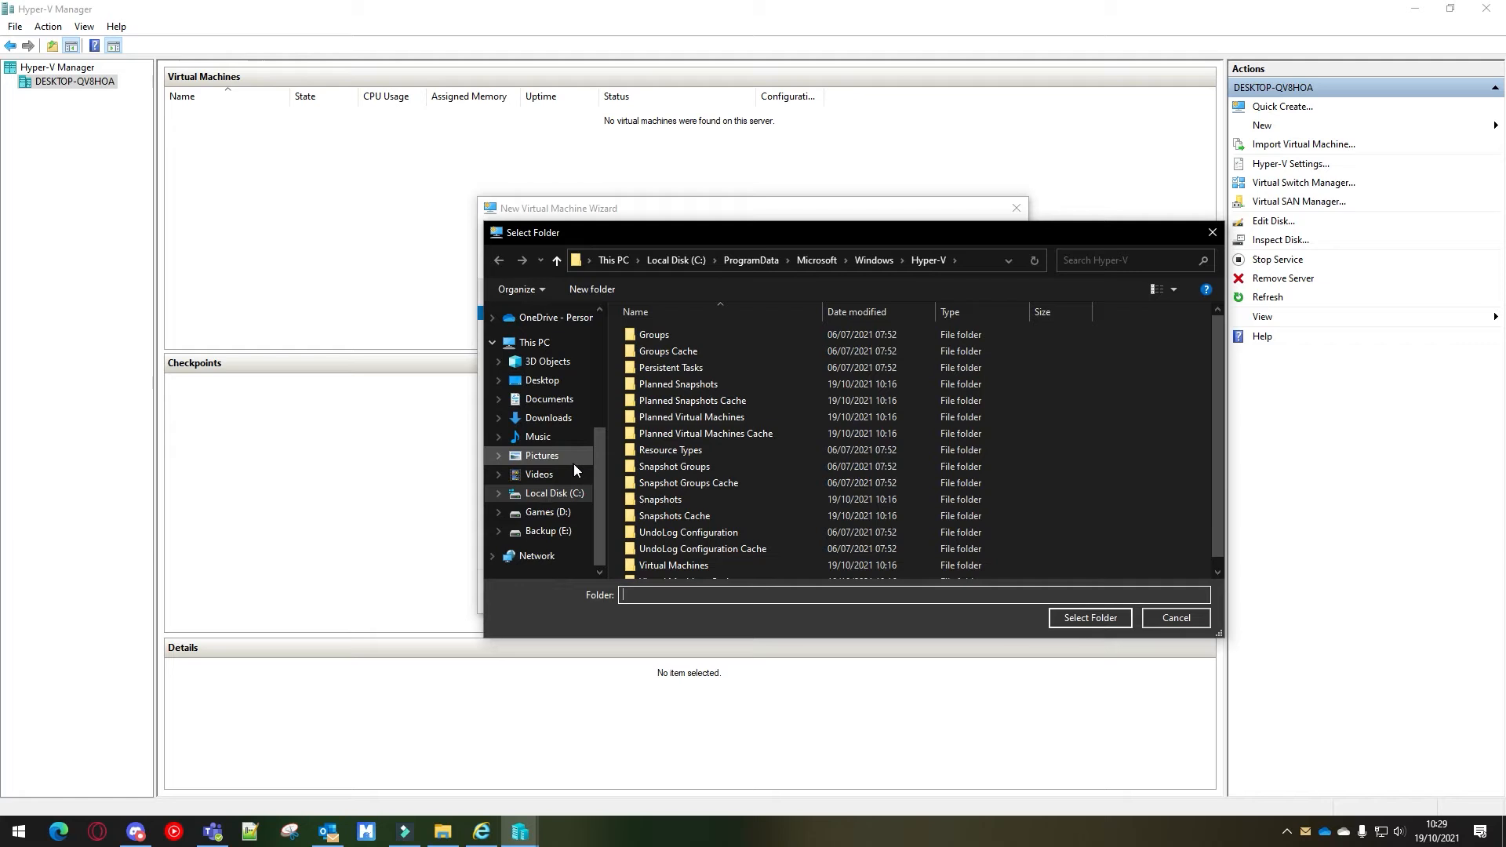
{"action": "left_click", "coordinate": [547, 531]}
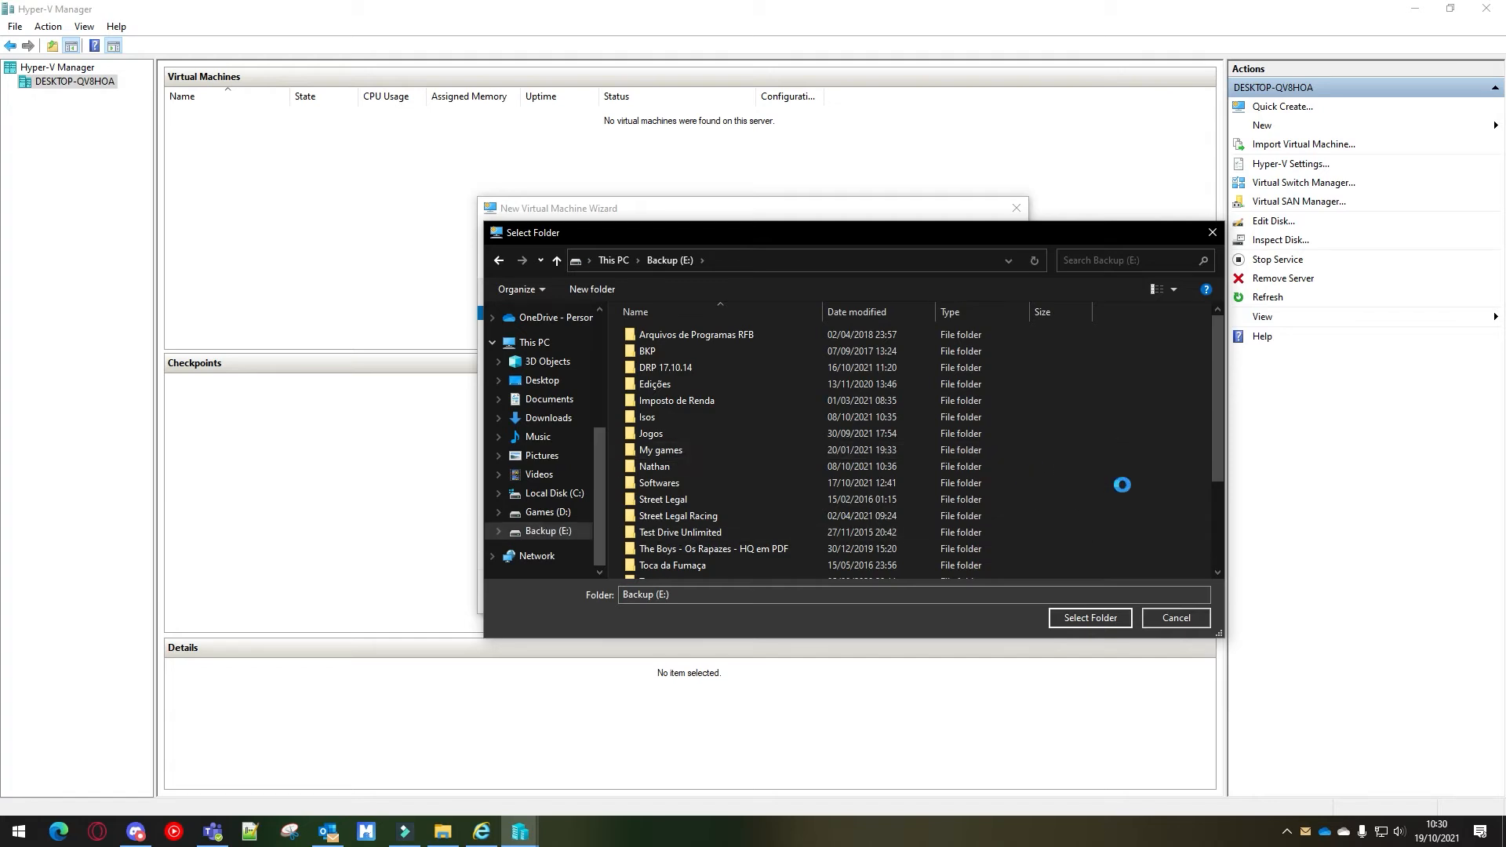
{"action": "right_click", "coordinate": [1122, 485]}
{"action": "mouse_move", "coordinate": [1175, 567]}
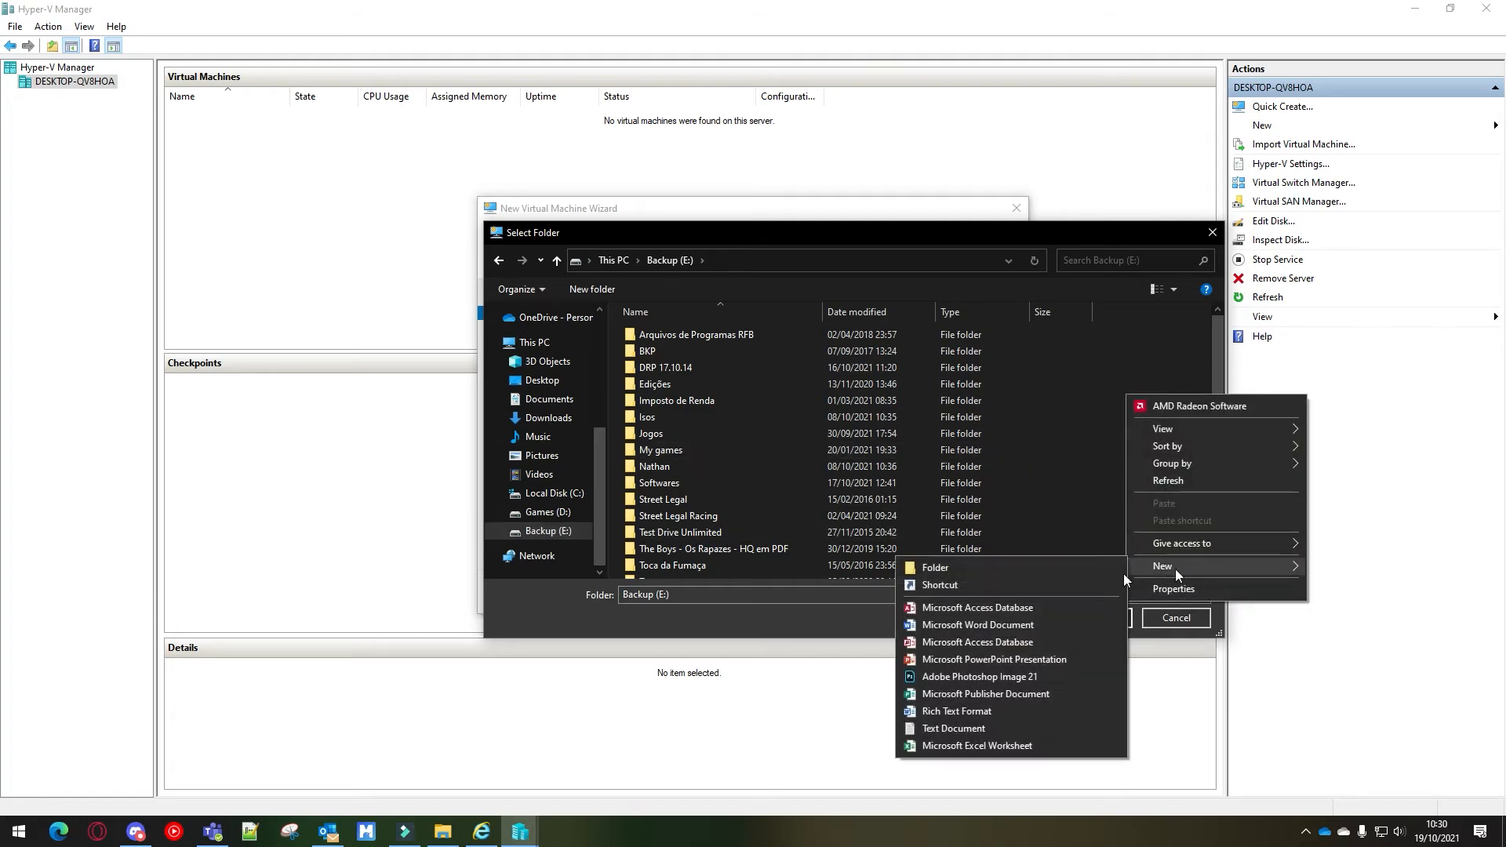
{"action": "left_click", "coordinate": [996, 569]}
{"action": "type", "text": "Hyper-v"}
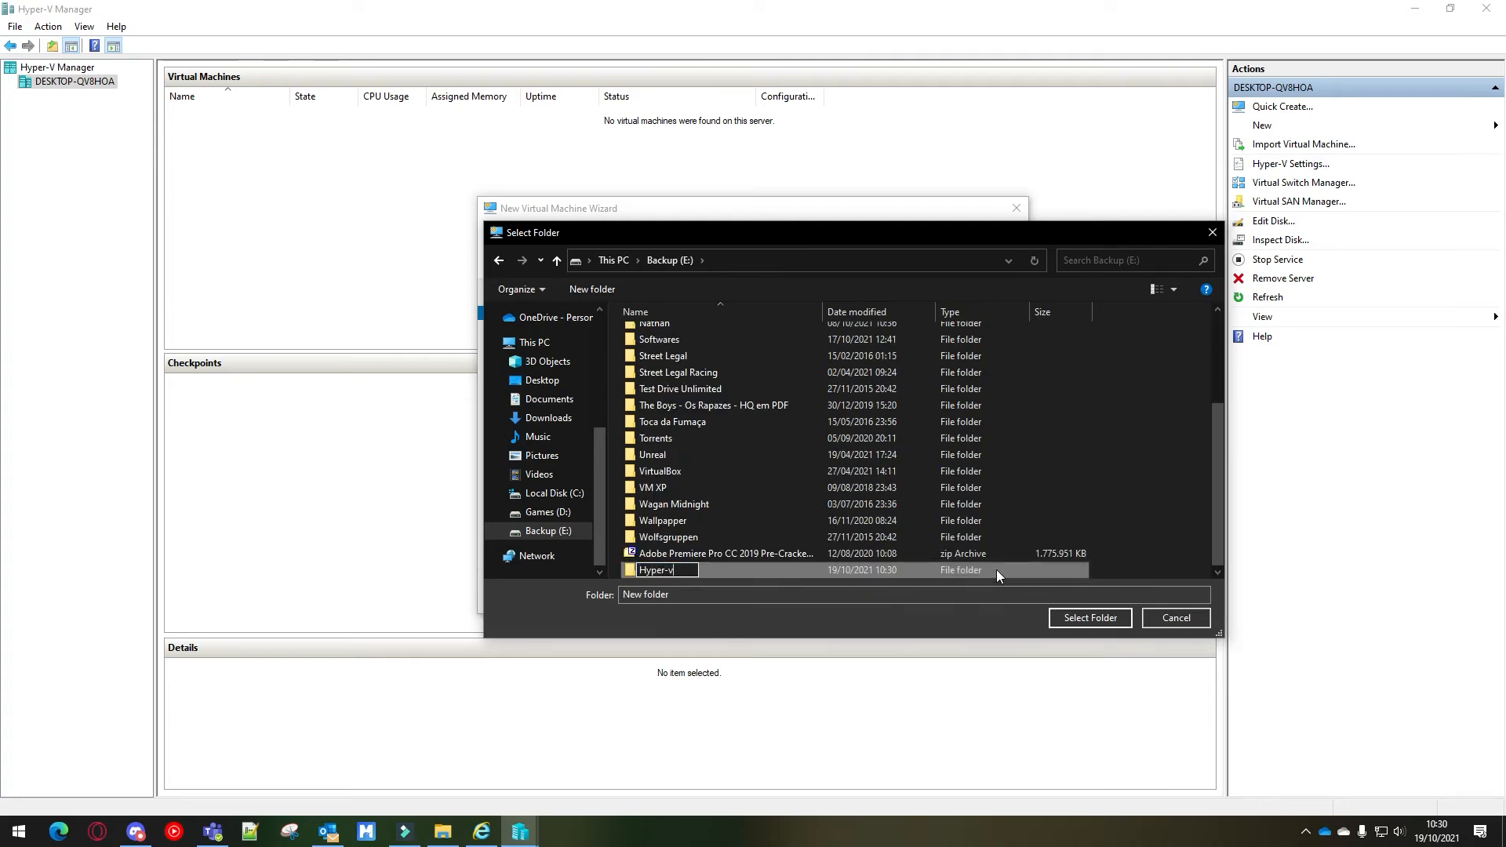
{"action": "key", "text": "Return"}
{"action": "double_click", "coordinate": [996, 570]}
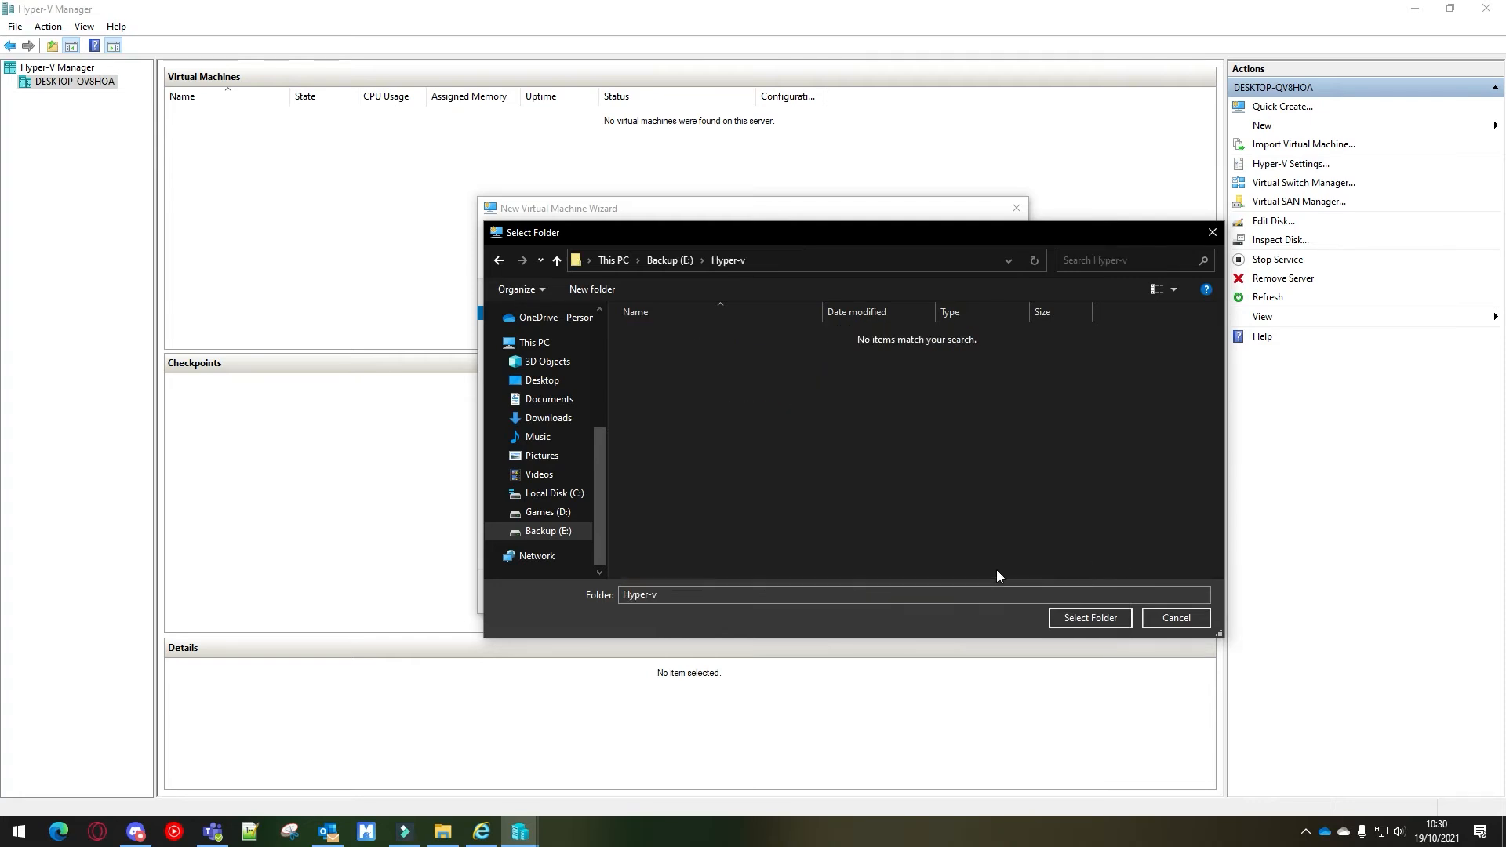
{"action": "left_click", "coordinate": [1071, 617]}
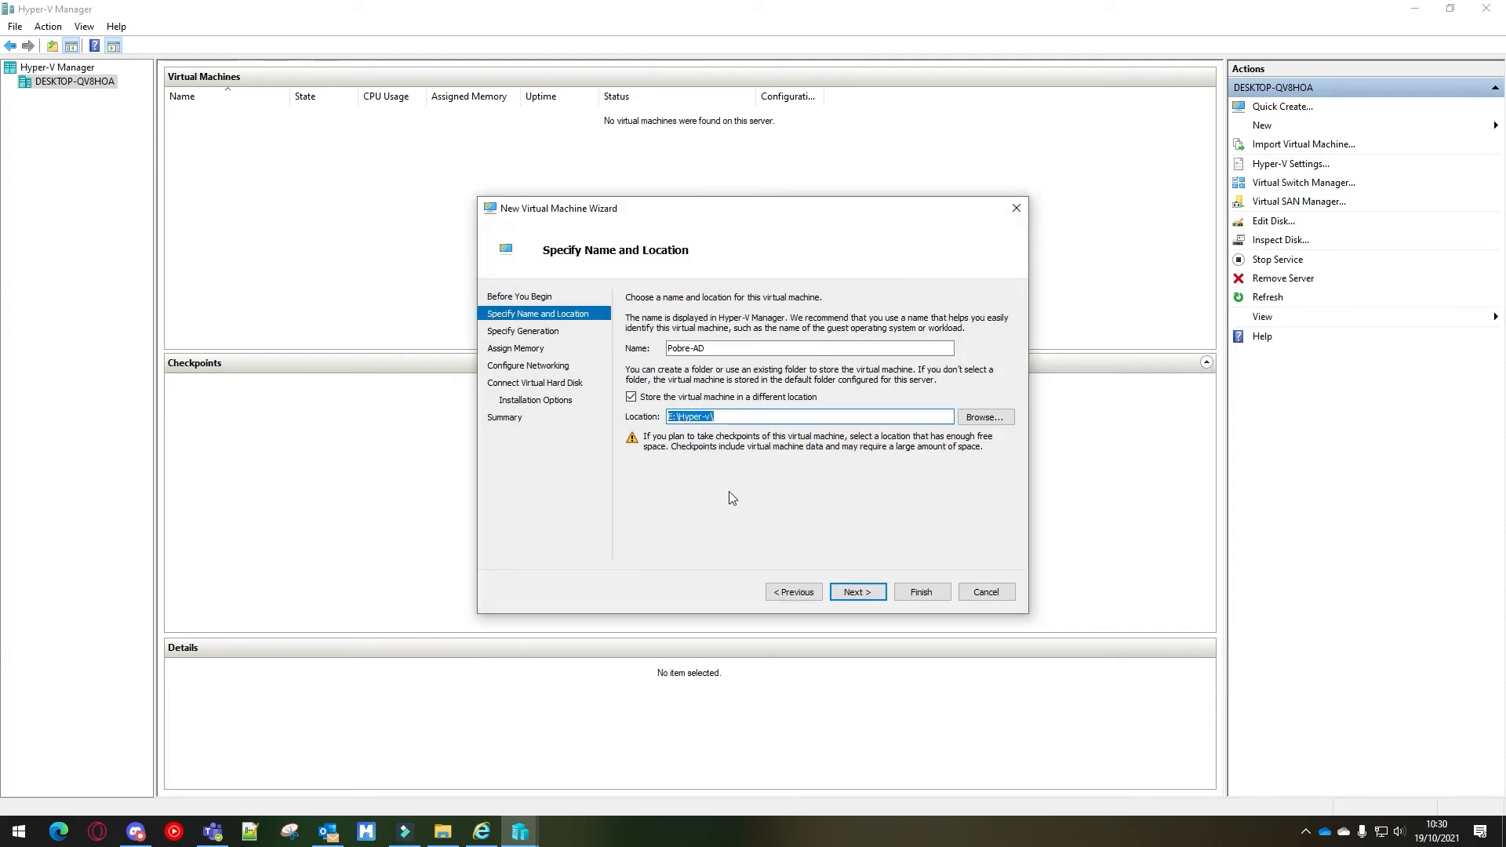
Set the virtual machine's storage location to E:\Hyper-v\Pobre-ad and choose Generation 2
{"action": "left_click", "coordinate": [783, 416]}
{"action": "type", "text": "Pobre-ad"}
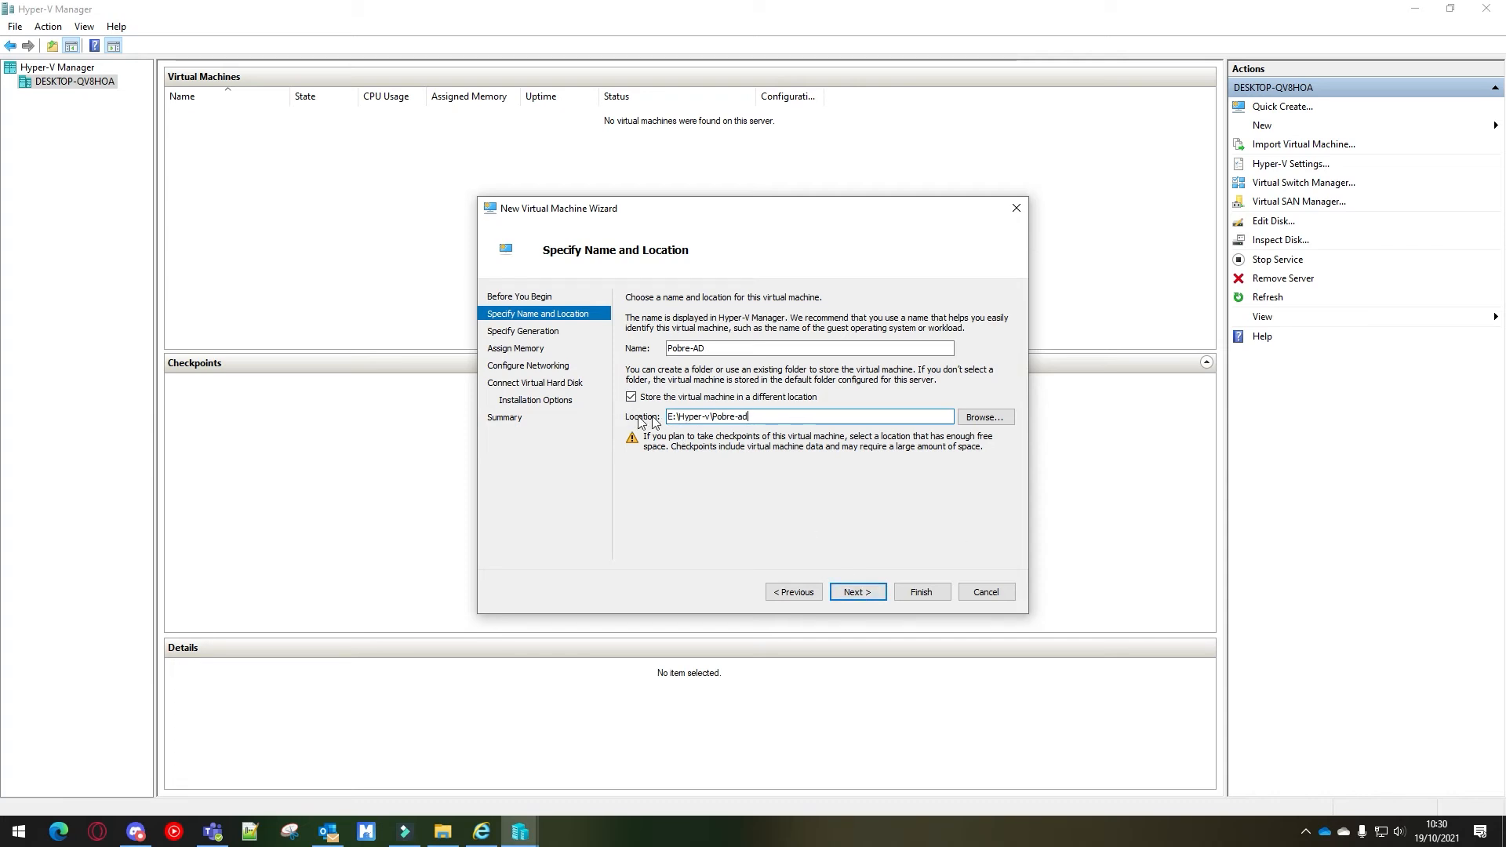
{"action": "left_click", "coordinate": [858, 593]}
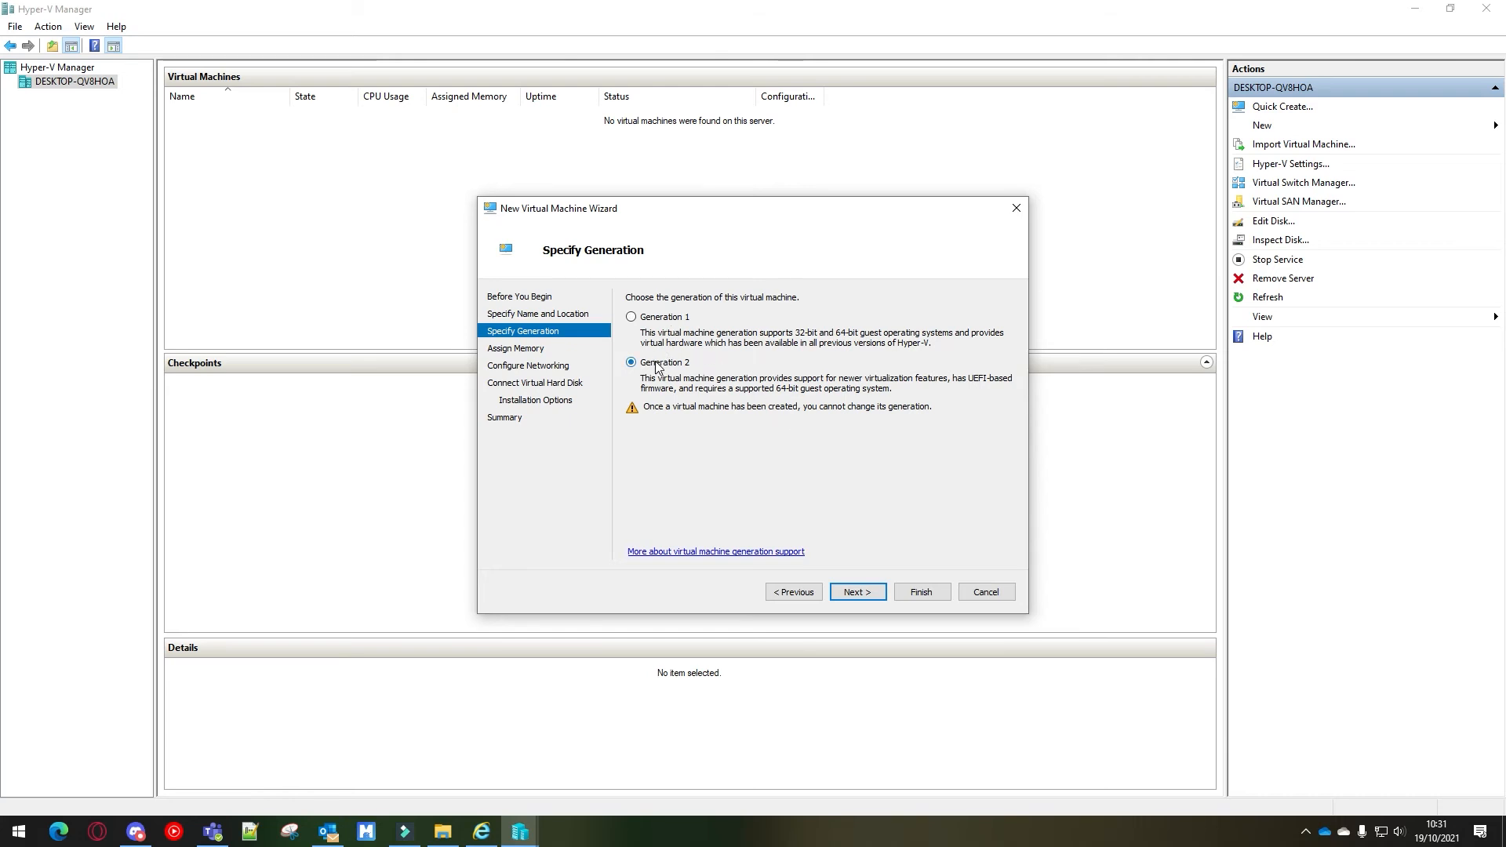
{"action": "left_click", "coordinate": [866, 598]}
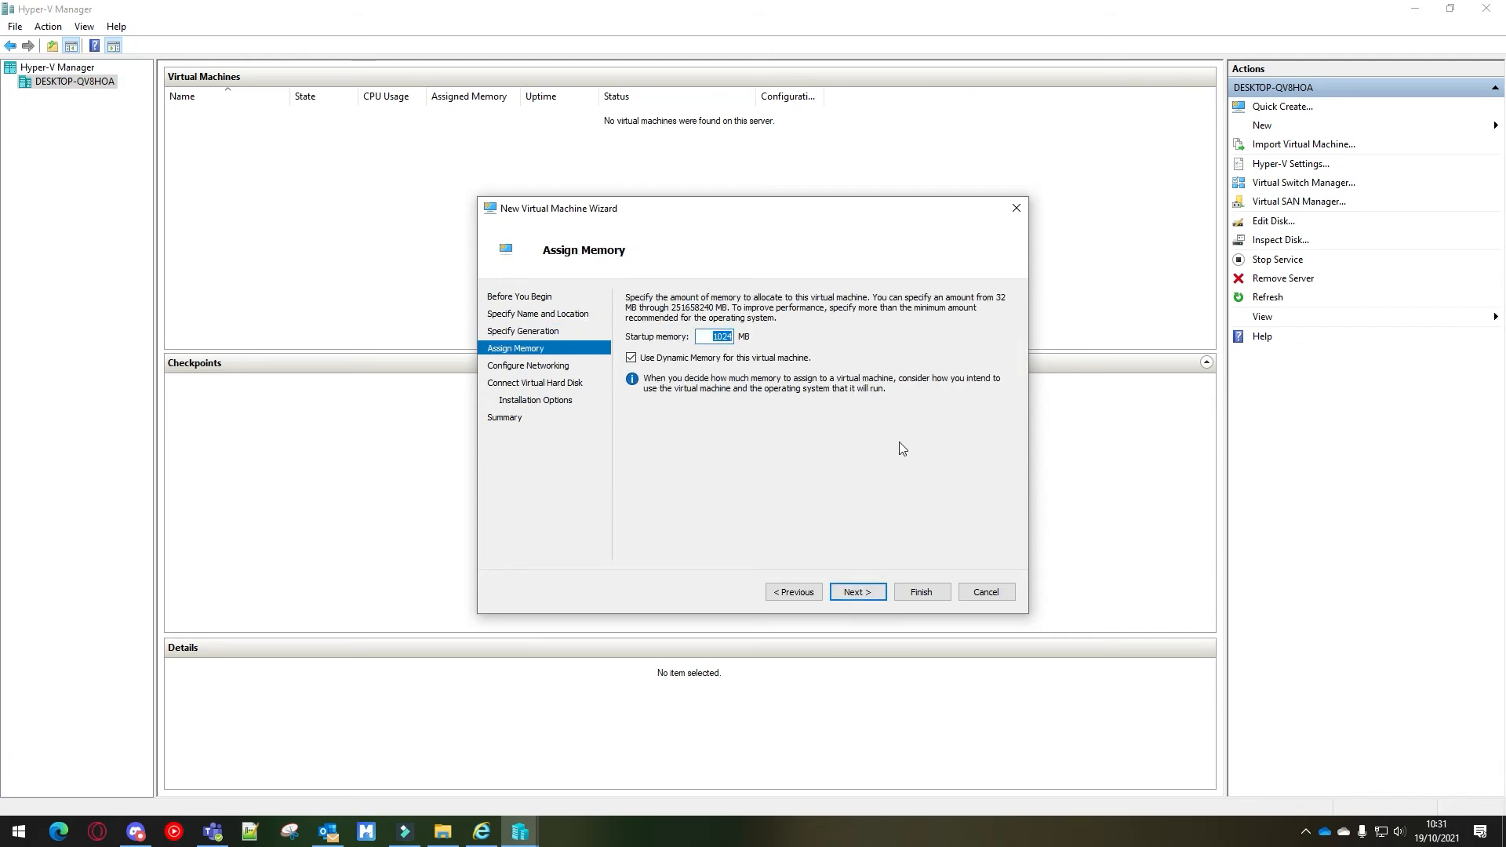
Assign 4096 MB of startup memory to the virtual machine and turn off Dynamic Memory
{"action": "type", "text": "4096"}
{"action": "left_click", "coordinate": [630, 353]}
{"action": "left_click", "coordinate": [856, 597]}
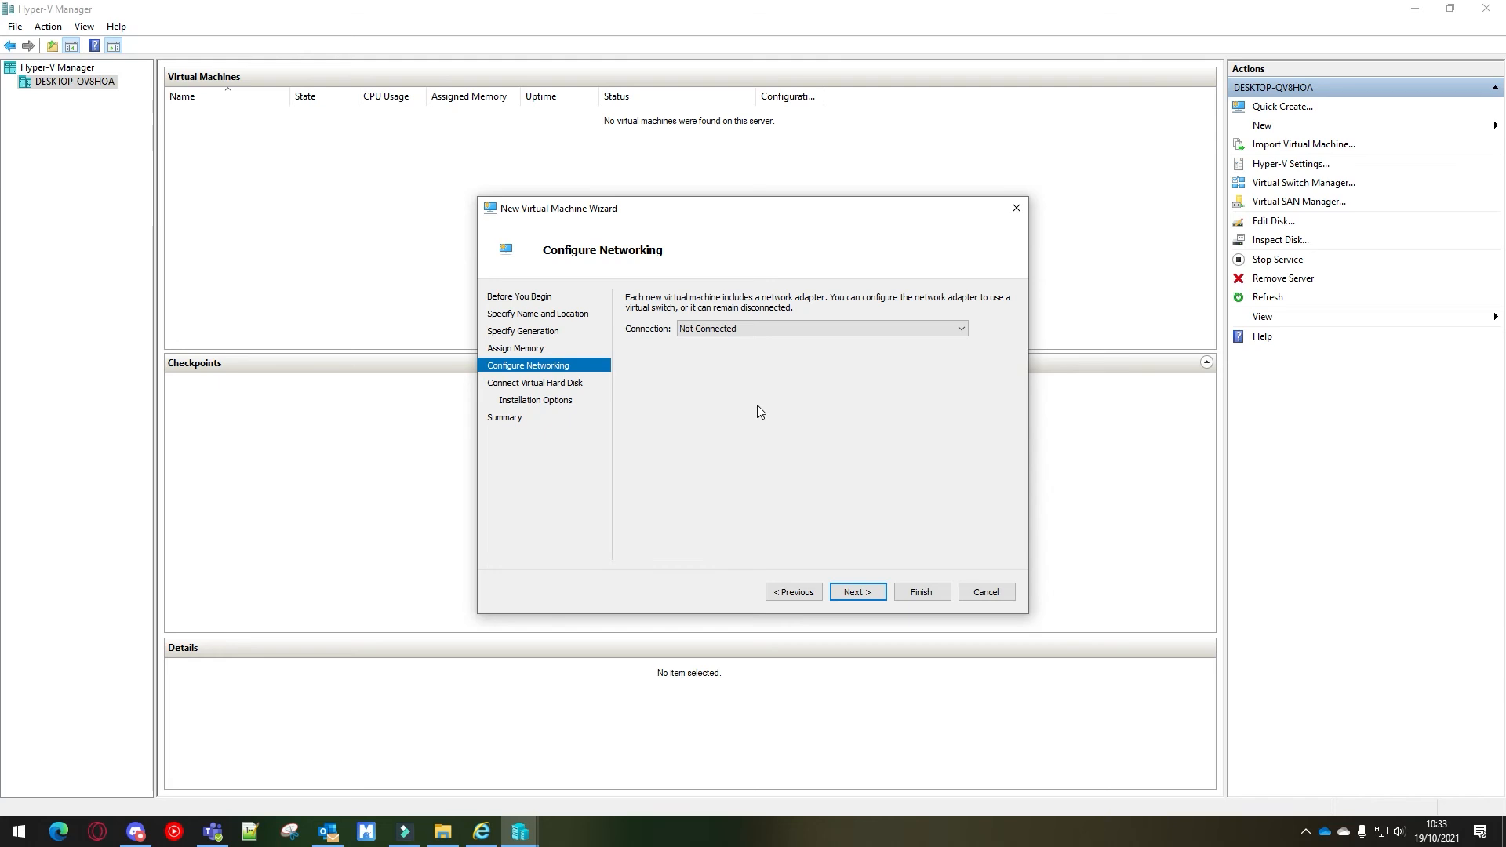
Connect the virtual machine's network adapter to the Vswitch virtual switch
{"action": "left_click", "coordinate": [797, 324]}
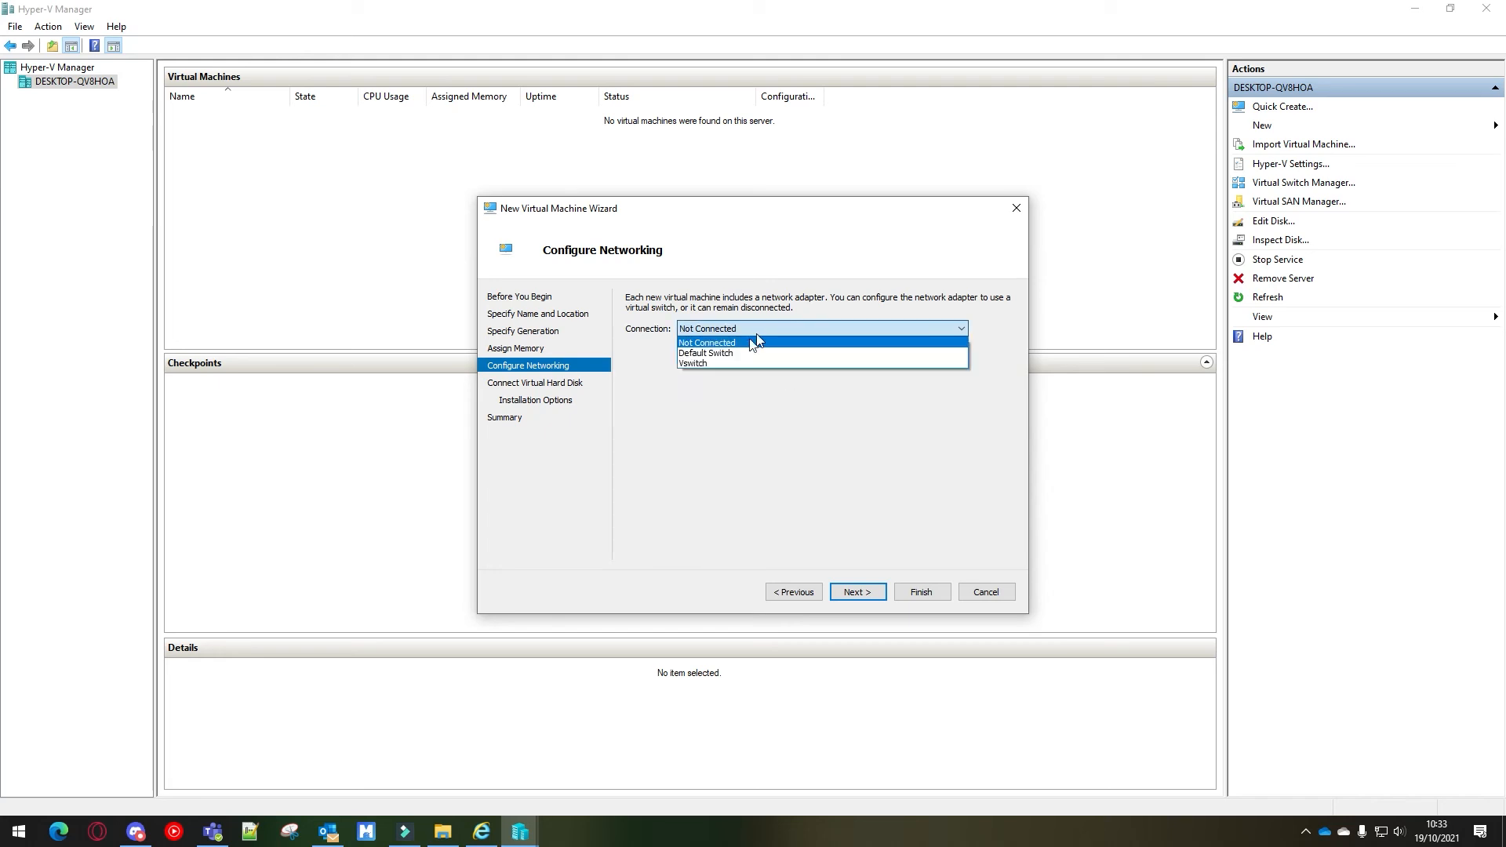
{"action": "left_click", "coordinate": [716, 365]}
{"action": "left_click", "coordinate": [858, 592]}
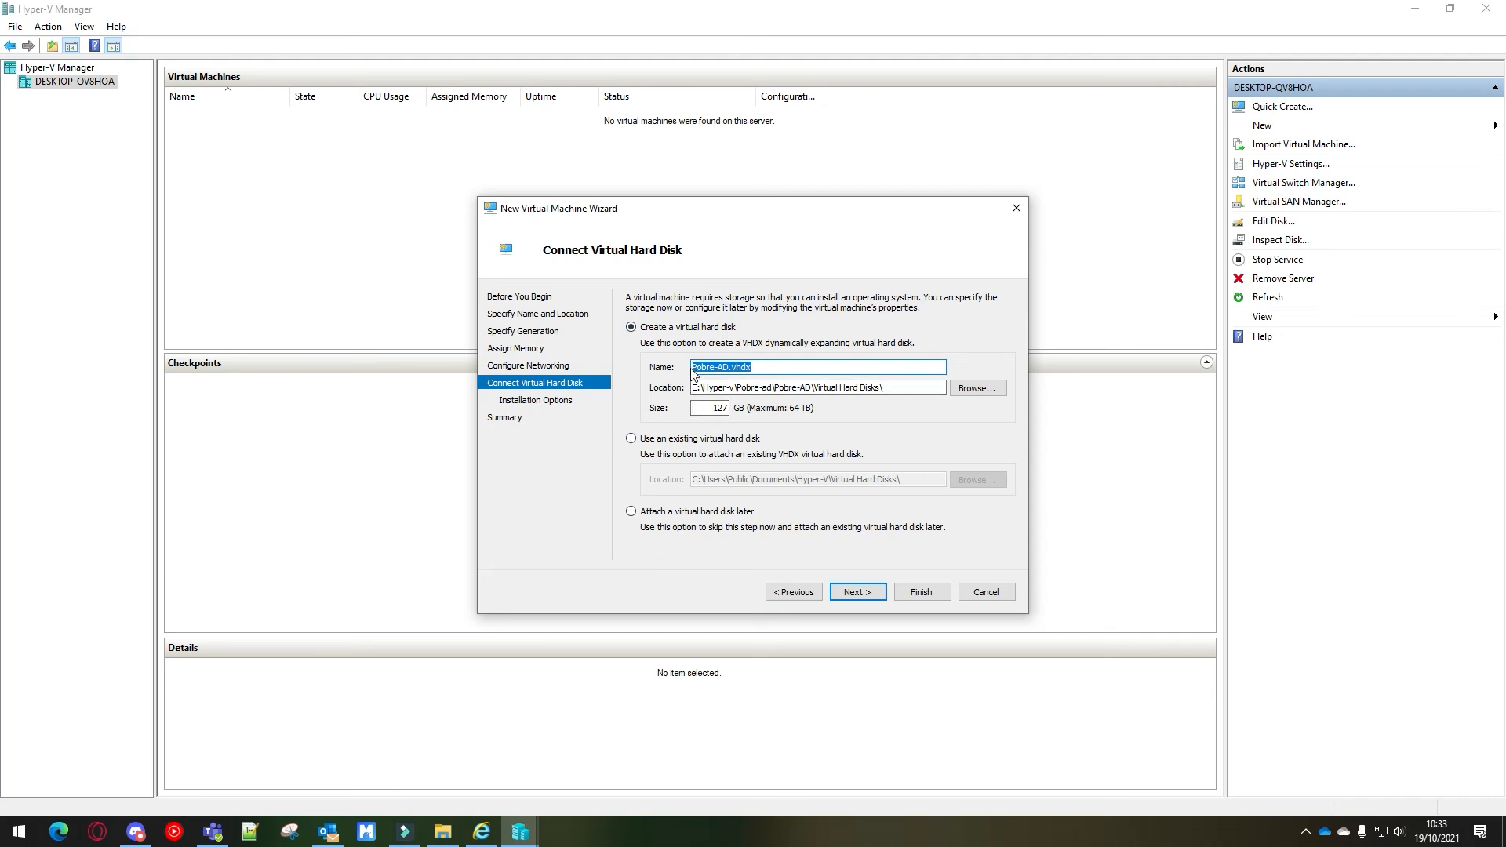
{"action": "left_click_drag", "start_coordinate": [691, 367], "coordinate": [896, 384]}
{"action": "left_click", "coordinate": [897, 385]}
{"action": "double_click", "coordinate": [720, 408]}
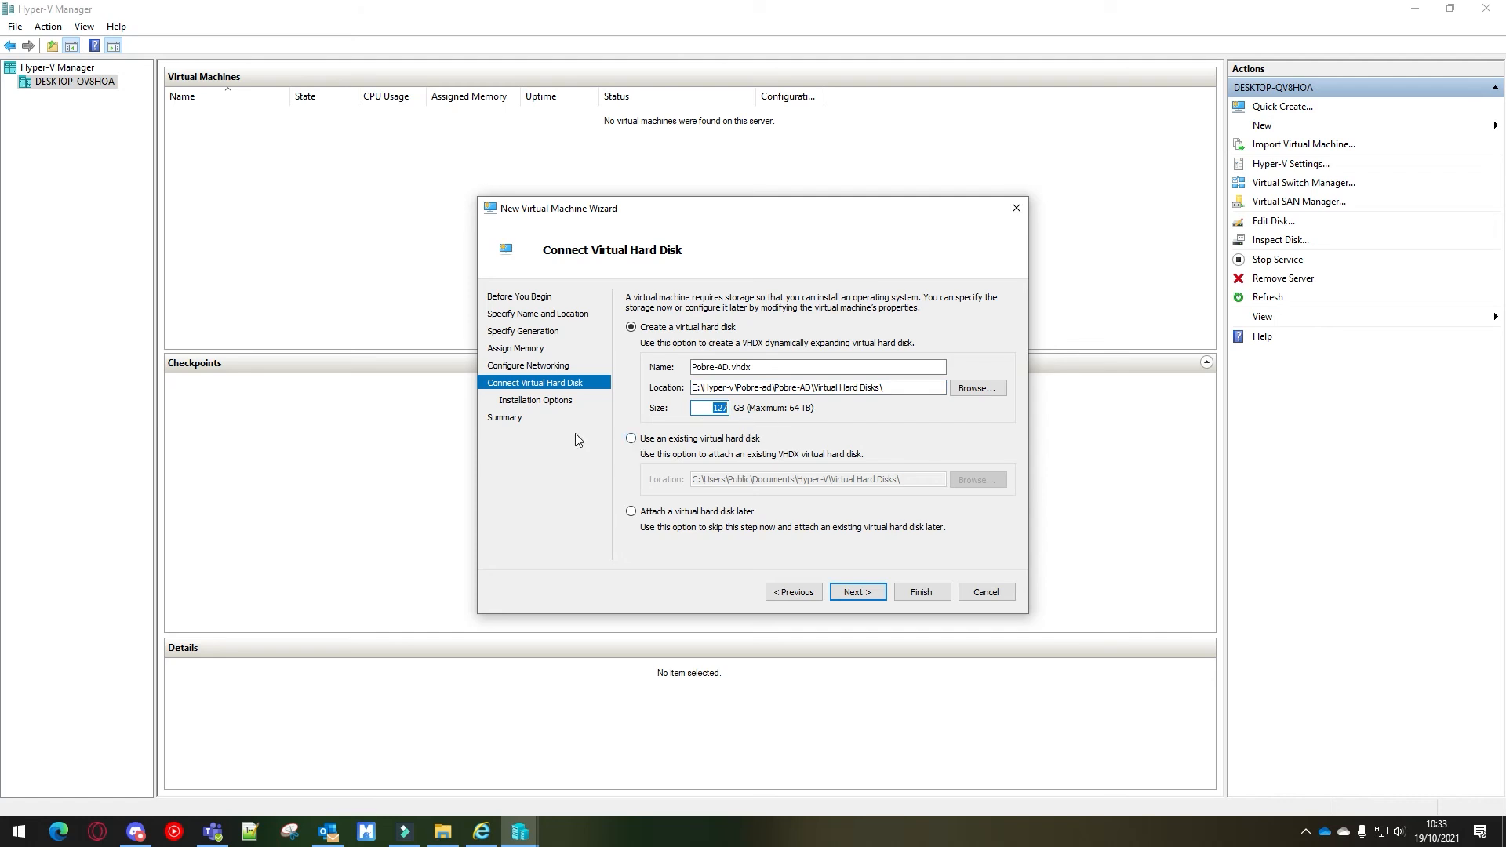
{"action": "left_click", "coordinate": [638, 444]}
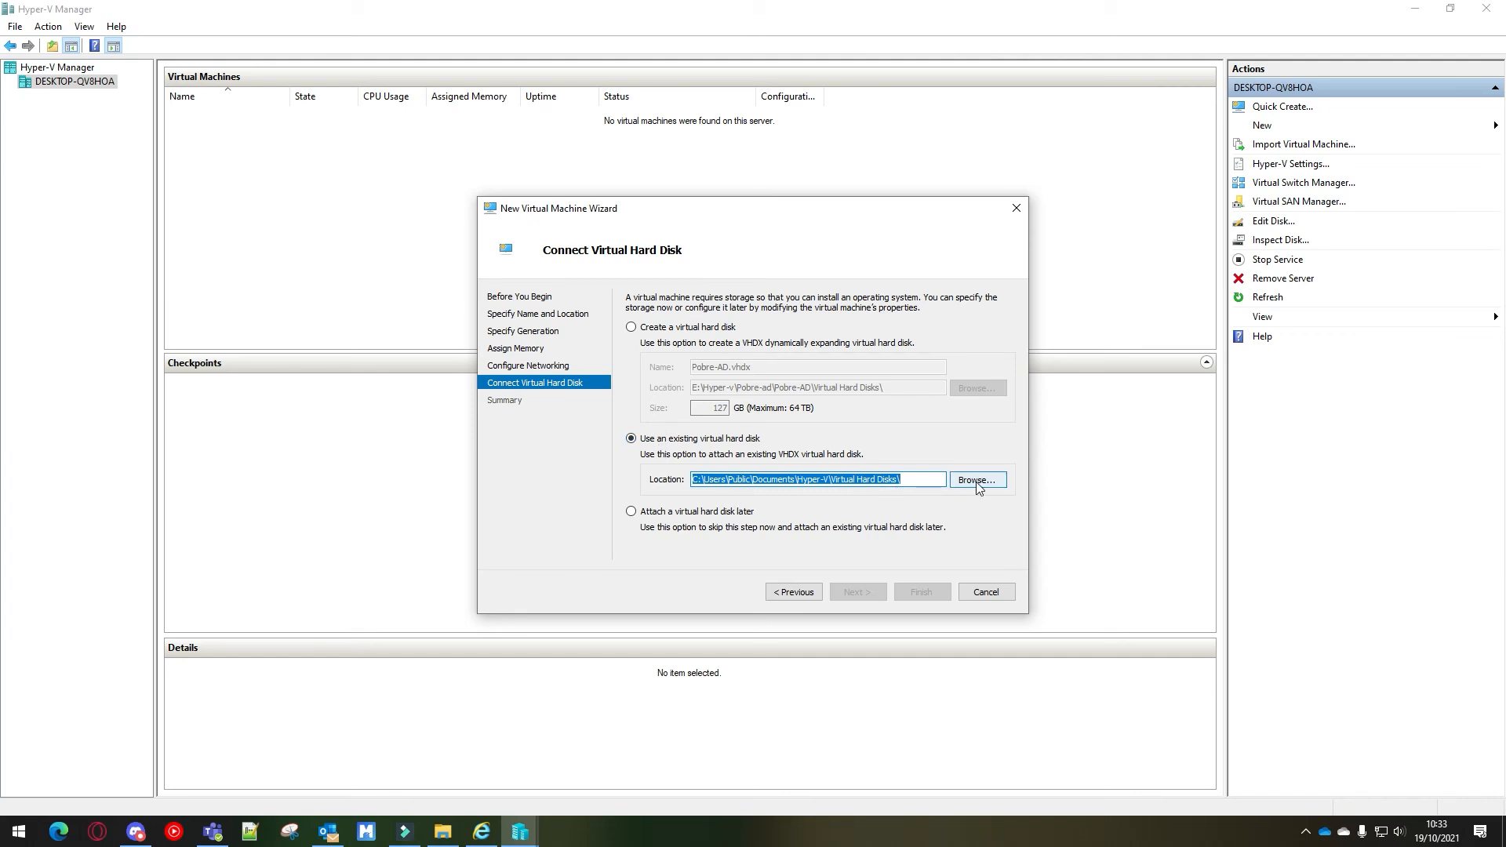
{"action": "left_click", "coordinate": [696, 512]}
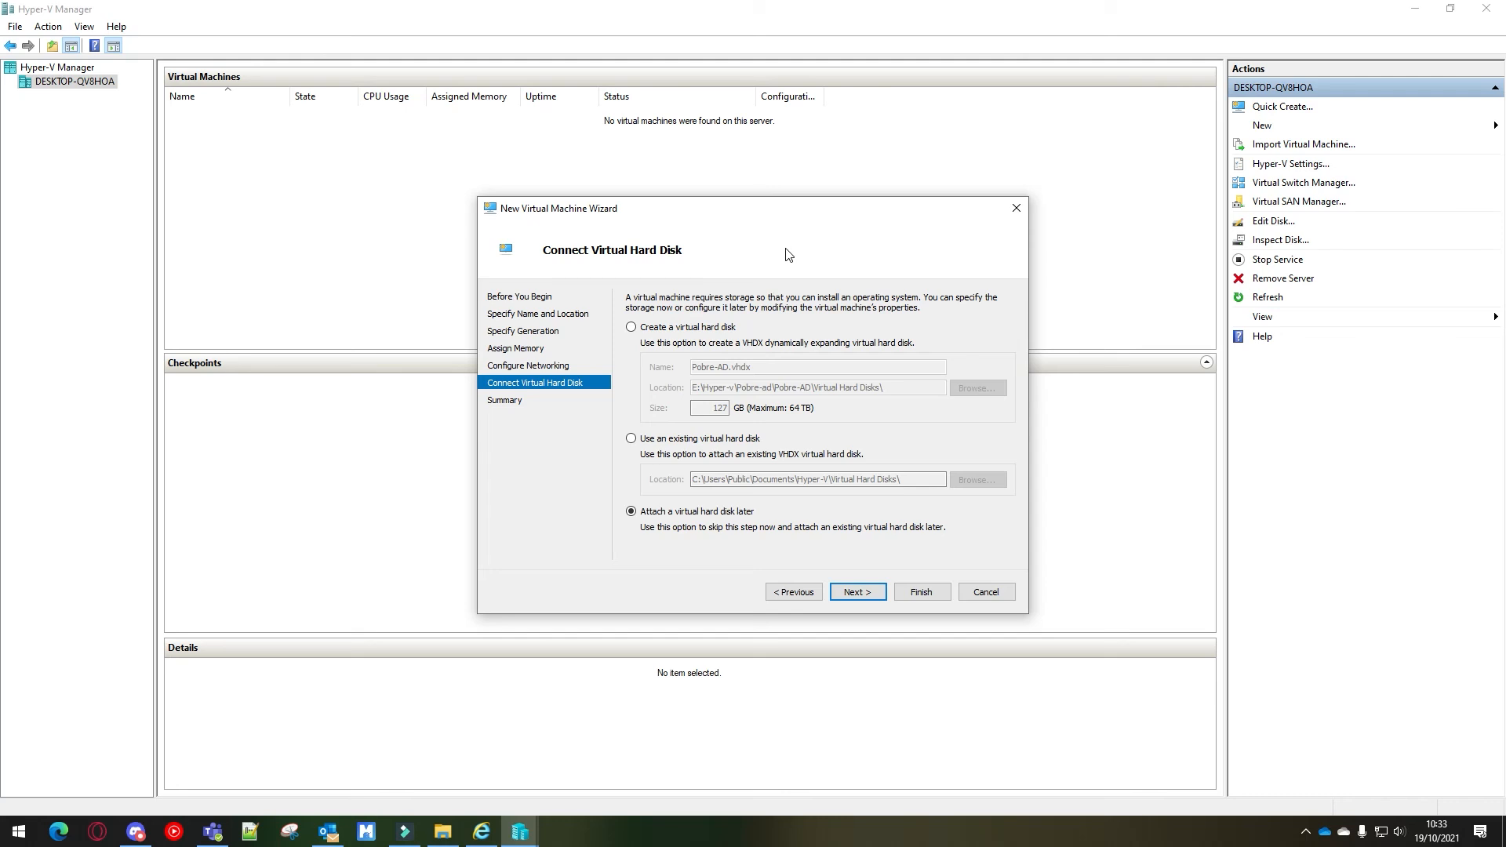
{"action": "left_click", "coordinate": [712, 327]}
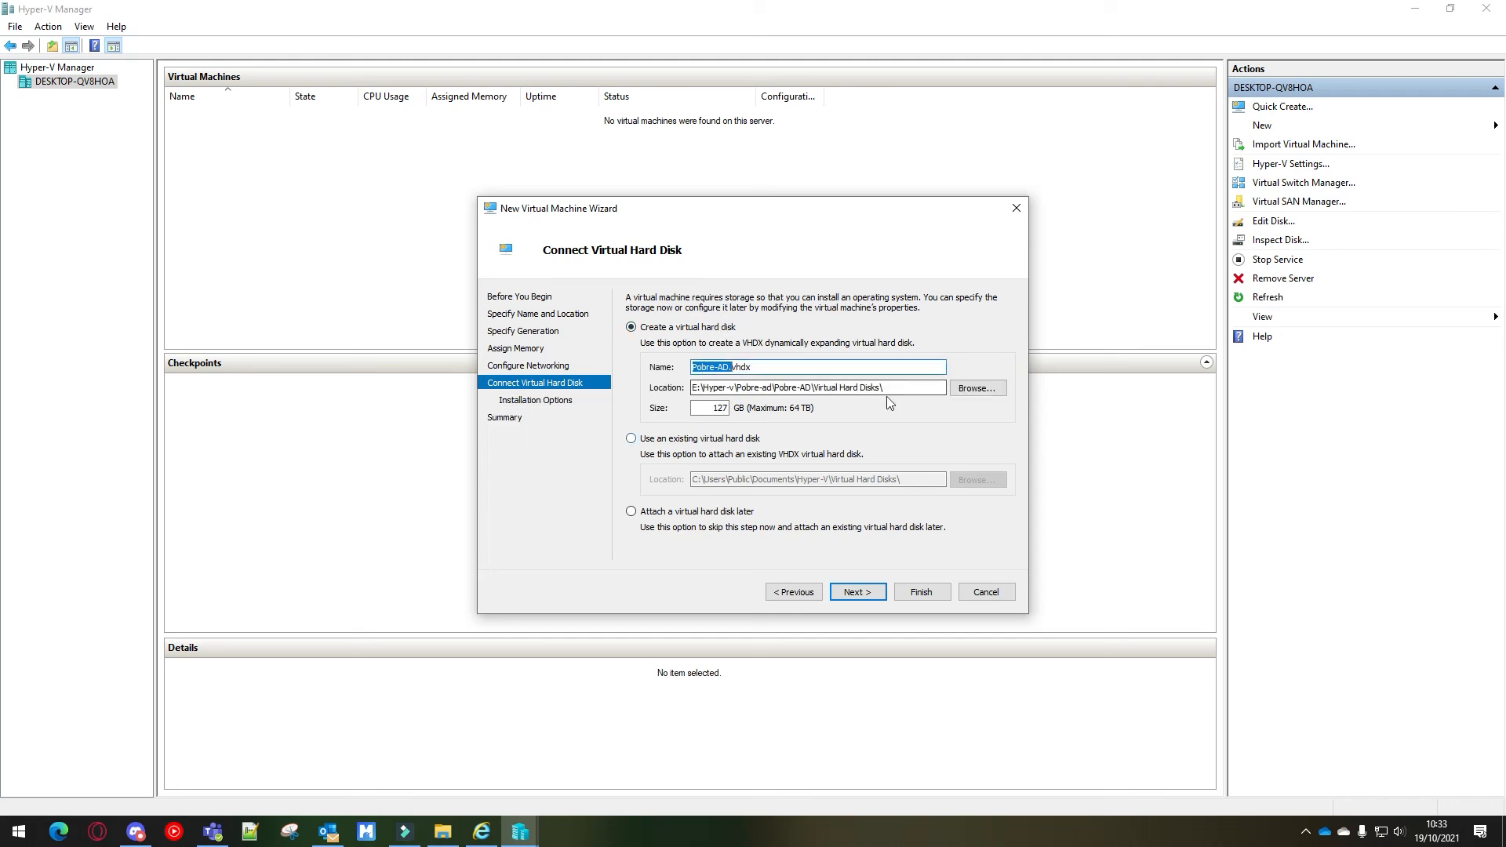
Set the size of the new virtual hard disk Pobre-AD.vhdx to 60 GB and accept its settings
{"action": "key", "text": "Tab"}
{"action": "key", "text": "Tab"}
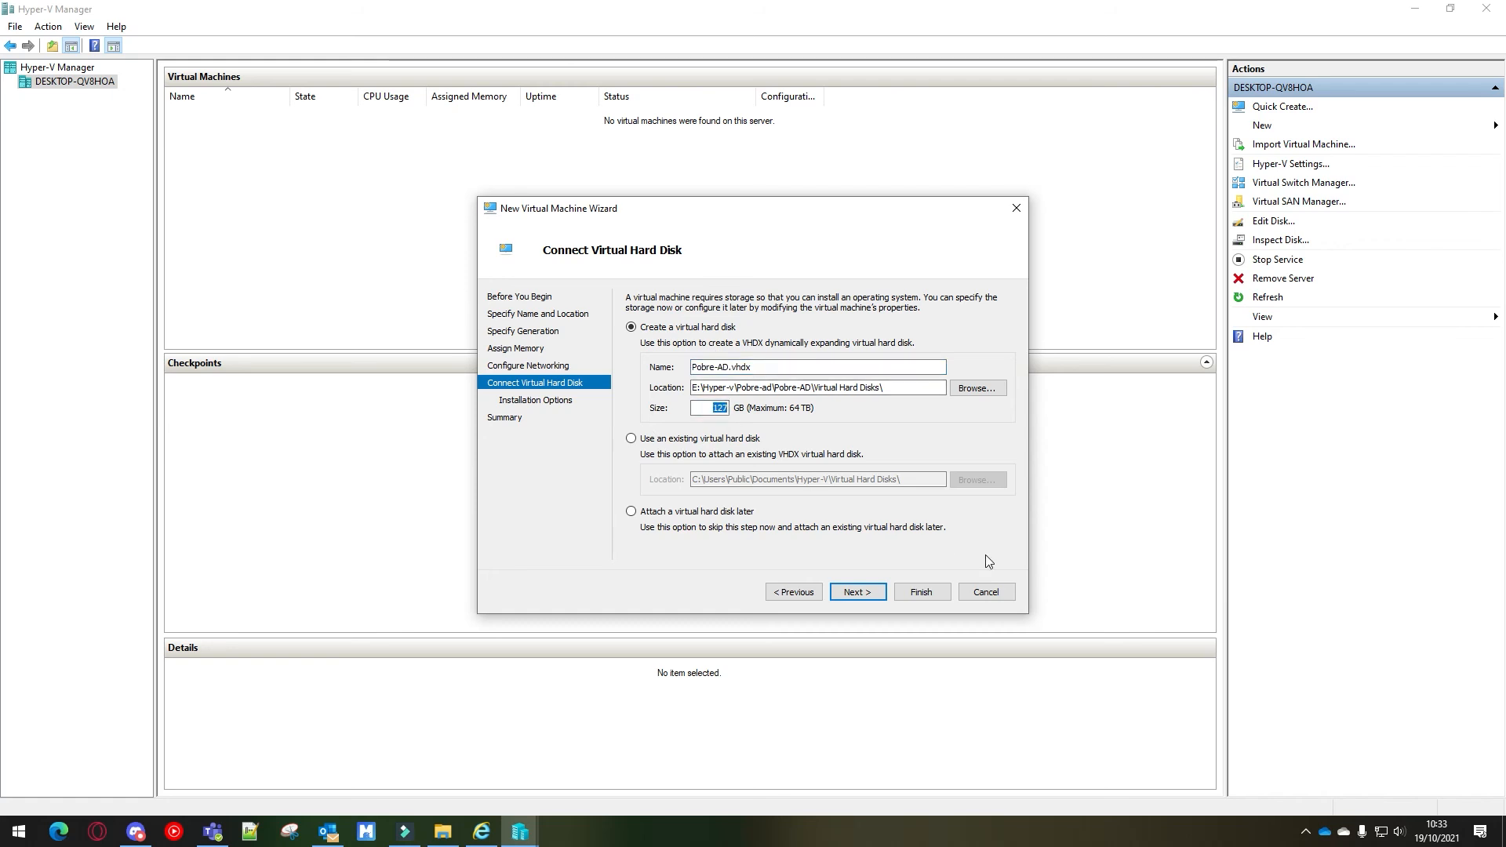
{"action": "type", "text": "60"}
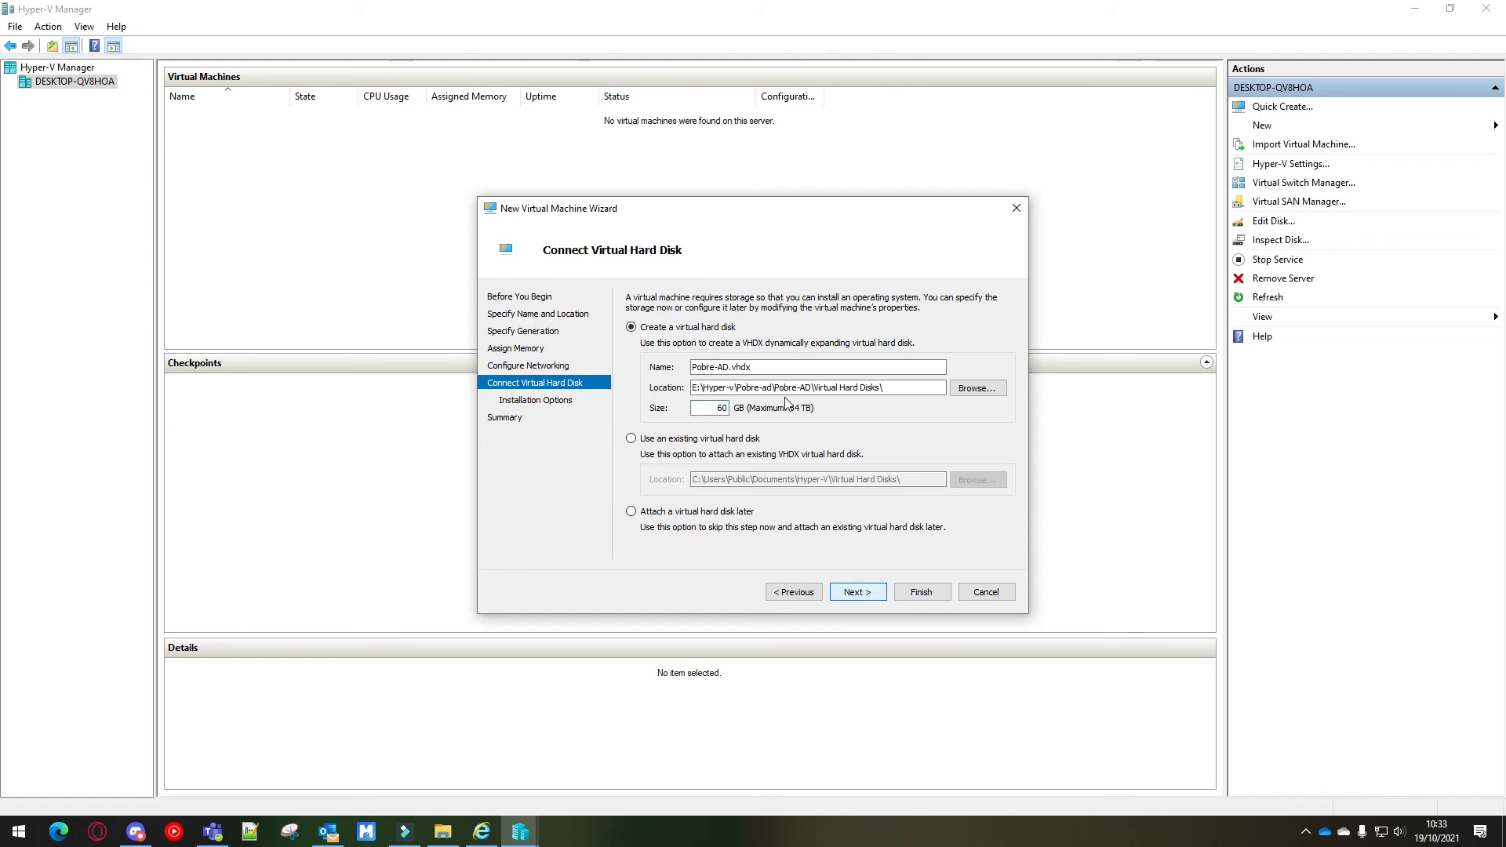
{"action": "left_click", "coordinate": [836, 591]}
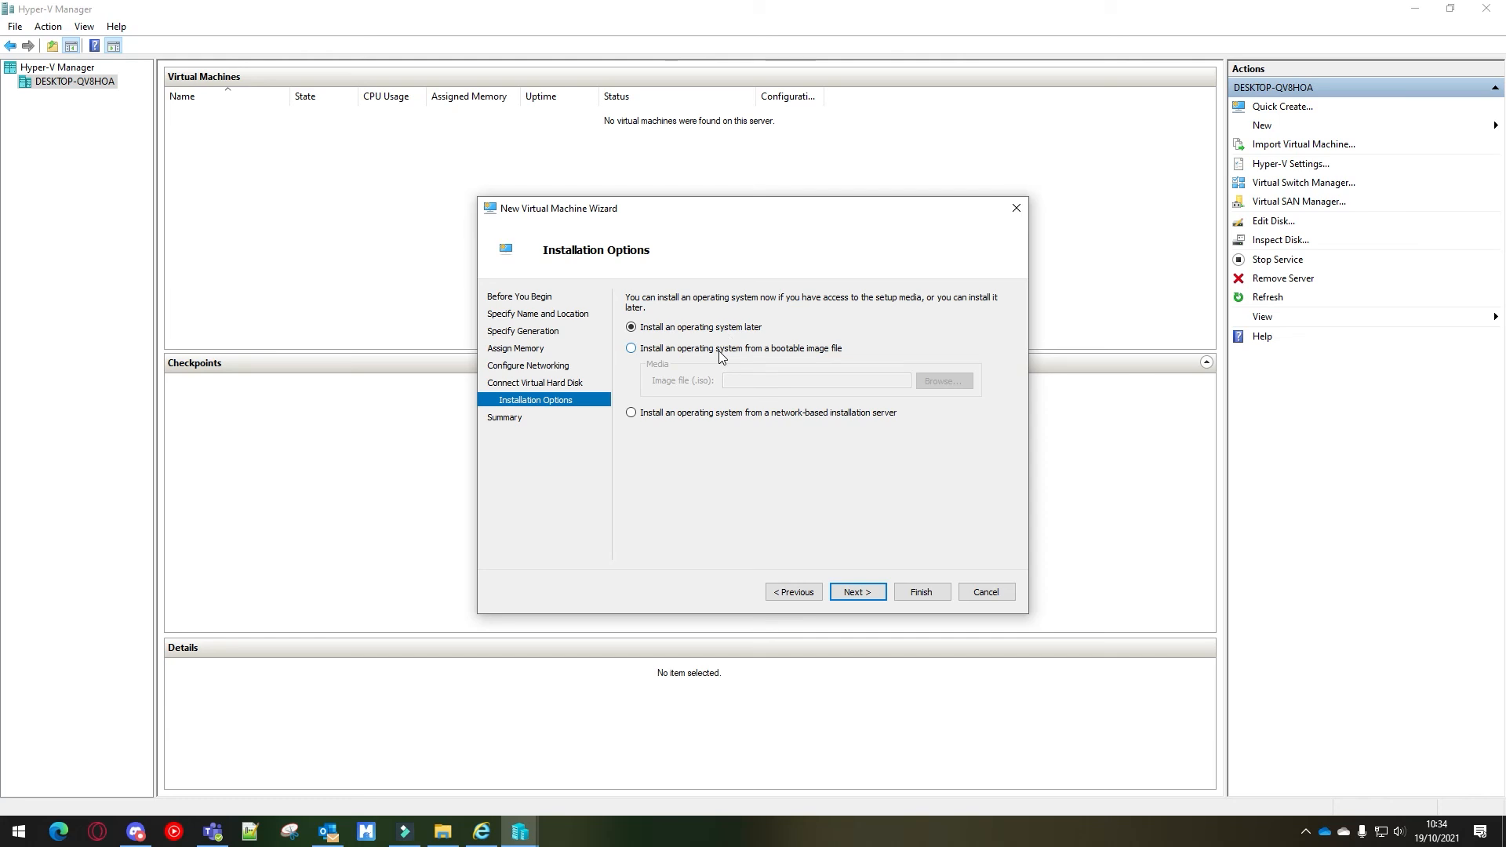
Choose to install the operating system from the Windows Server 2019 ISO in the Isos\Windows Server folder on the Backup (E:) drive
{"action": "left_click", "coordinate": [722, 355]}
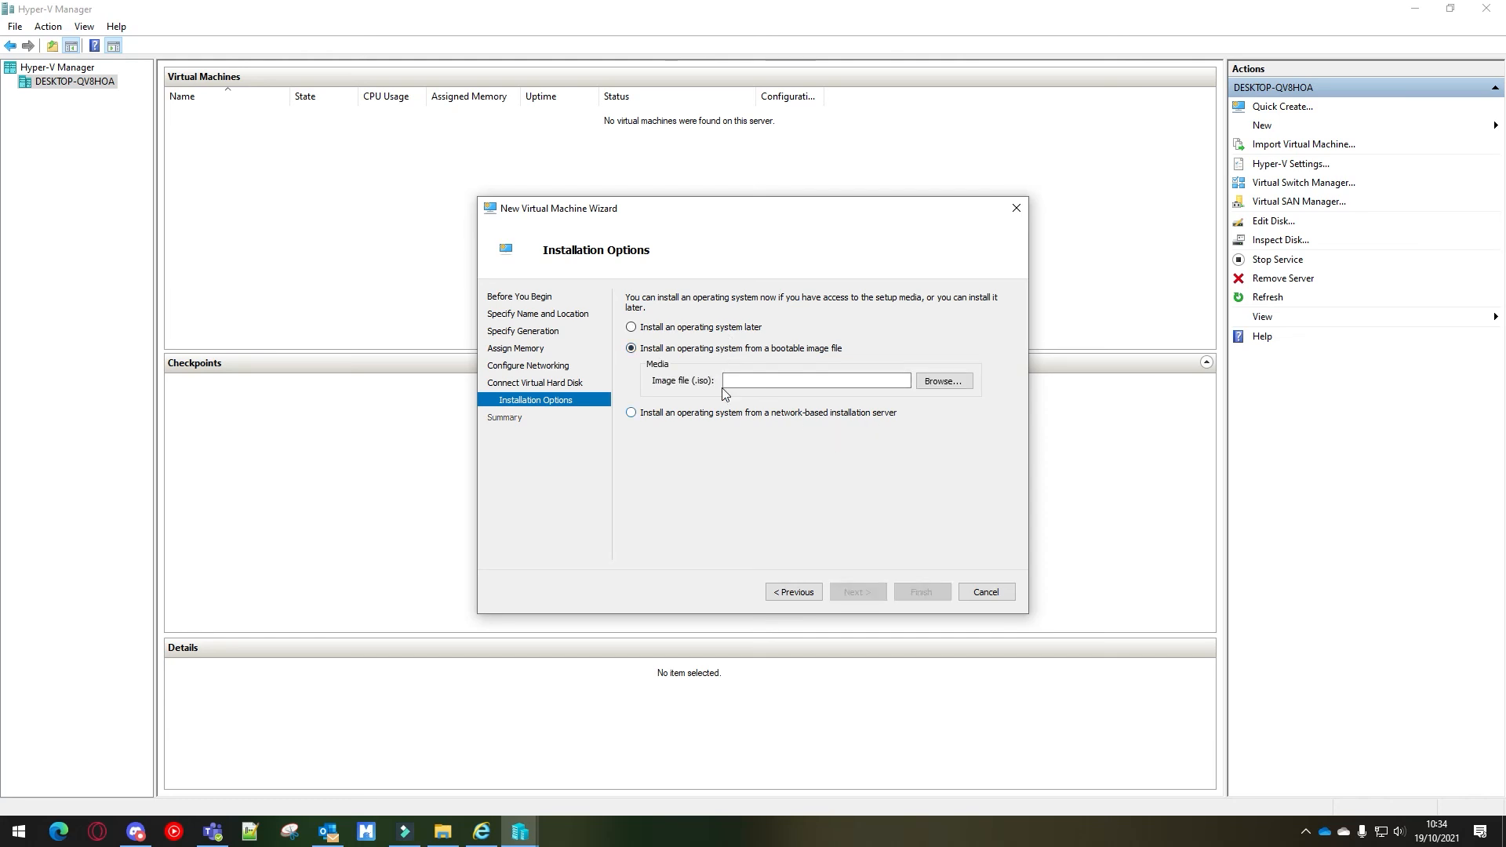
{"action": "left_click", "coordinate": [945, 382]}
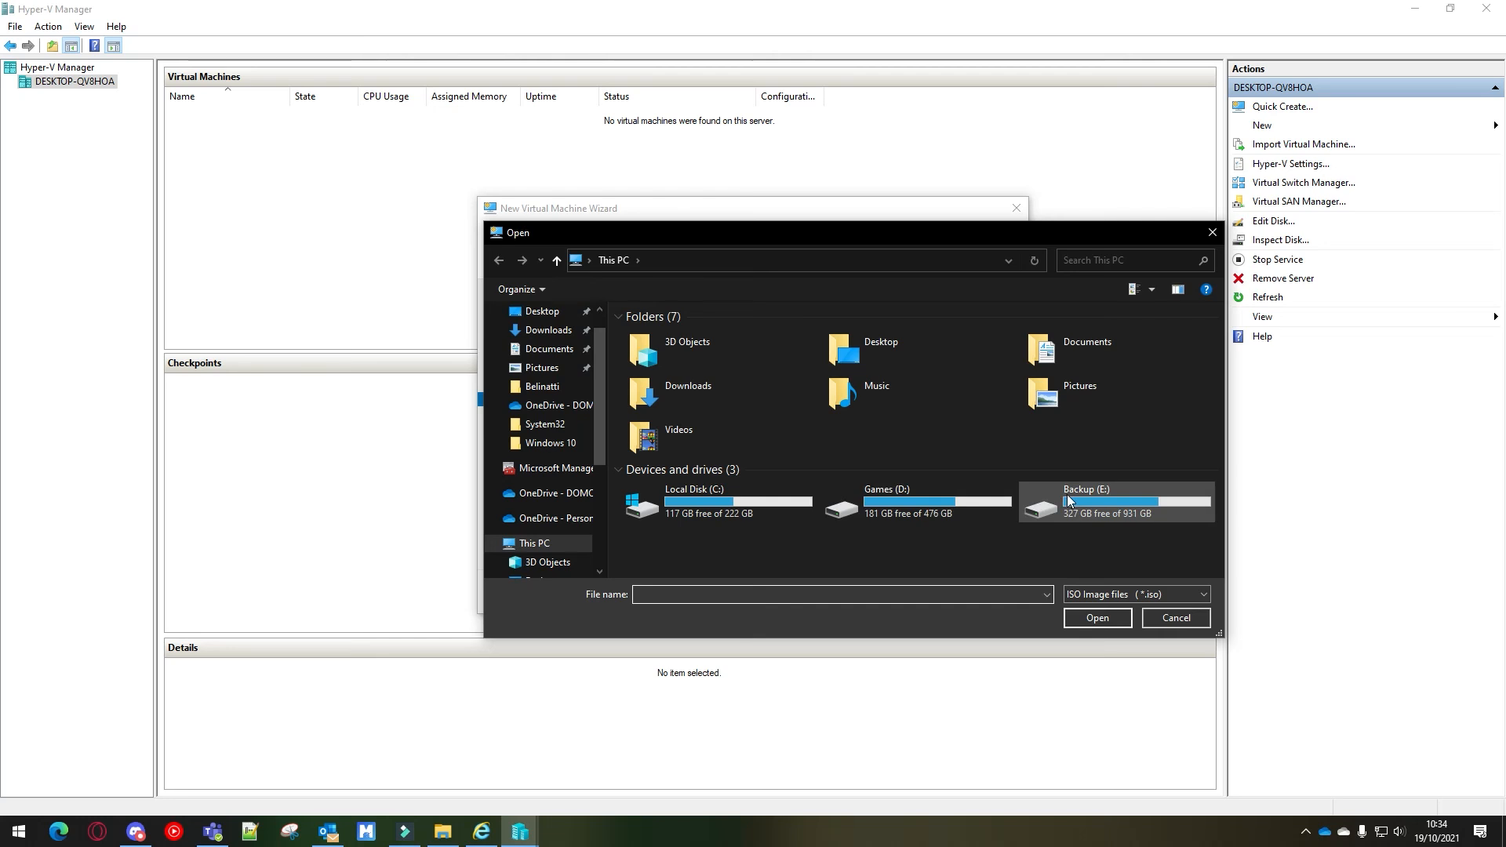
{"action": "double_click", "coordinate": [1067, 502]}
{"action": "double_click", "coordinate": [673, 431]}
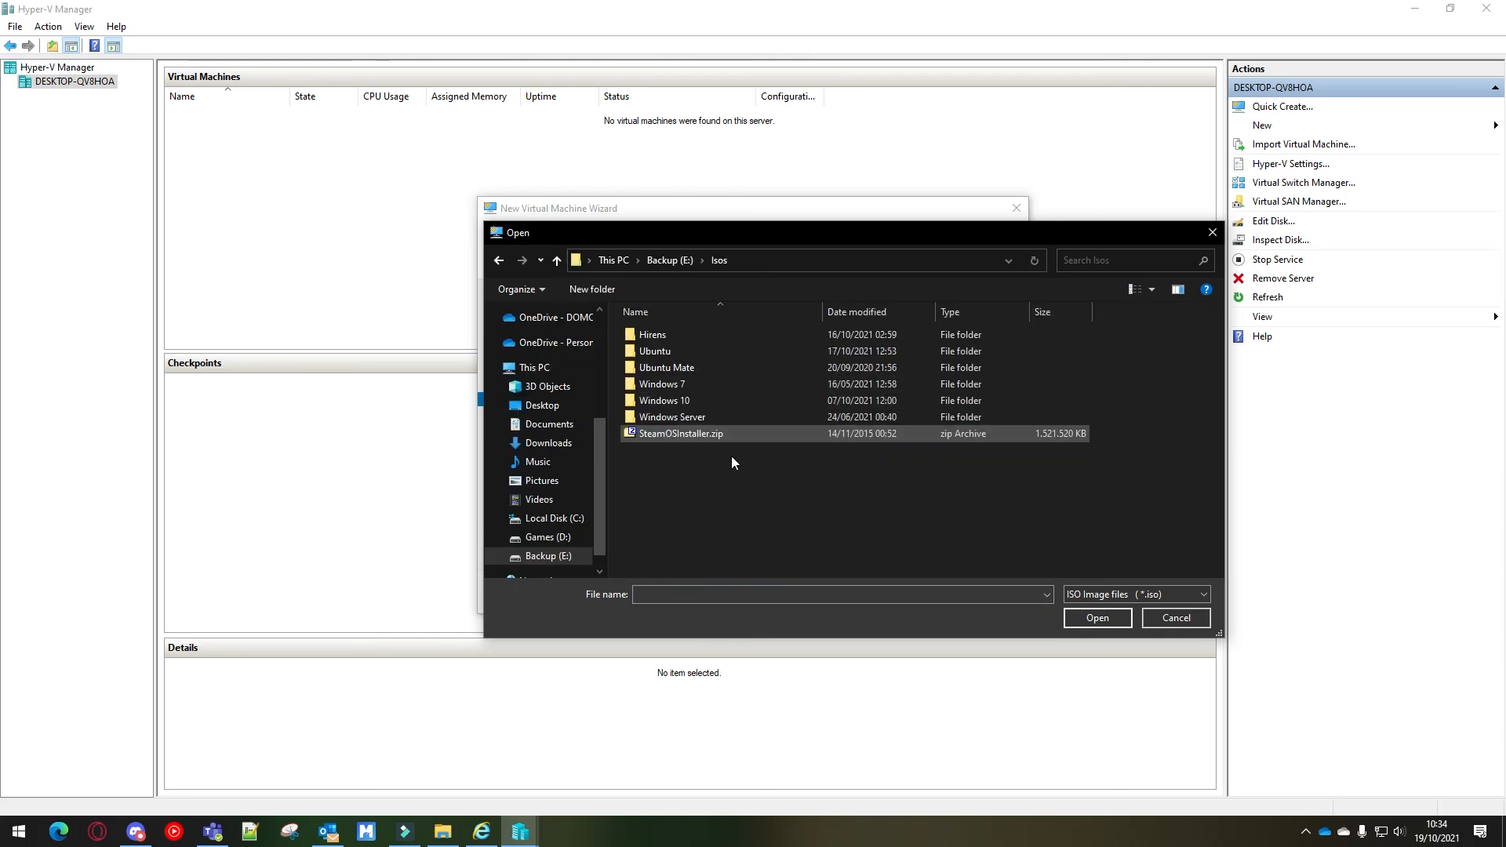
{"action": "double_click", "coordinate": [695, 416]}
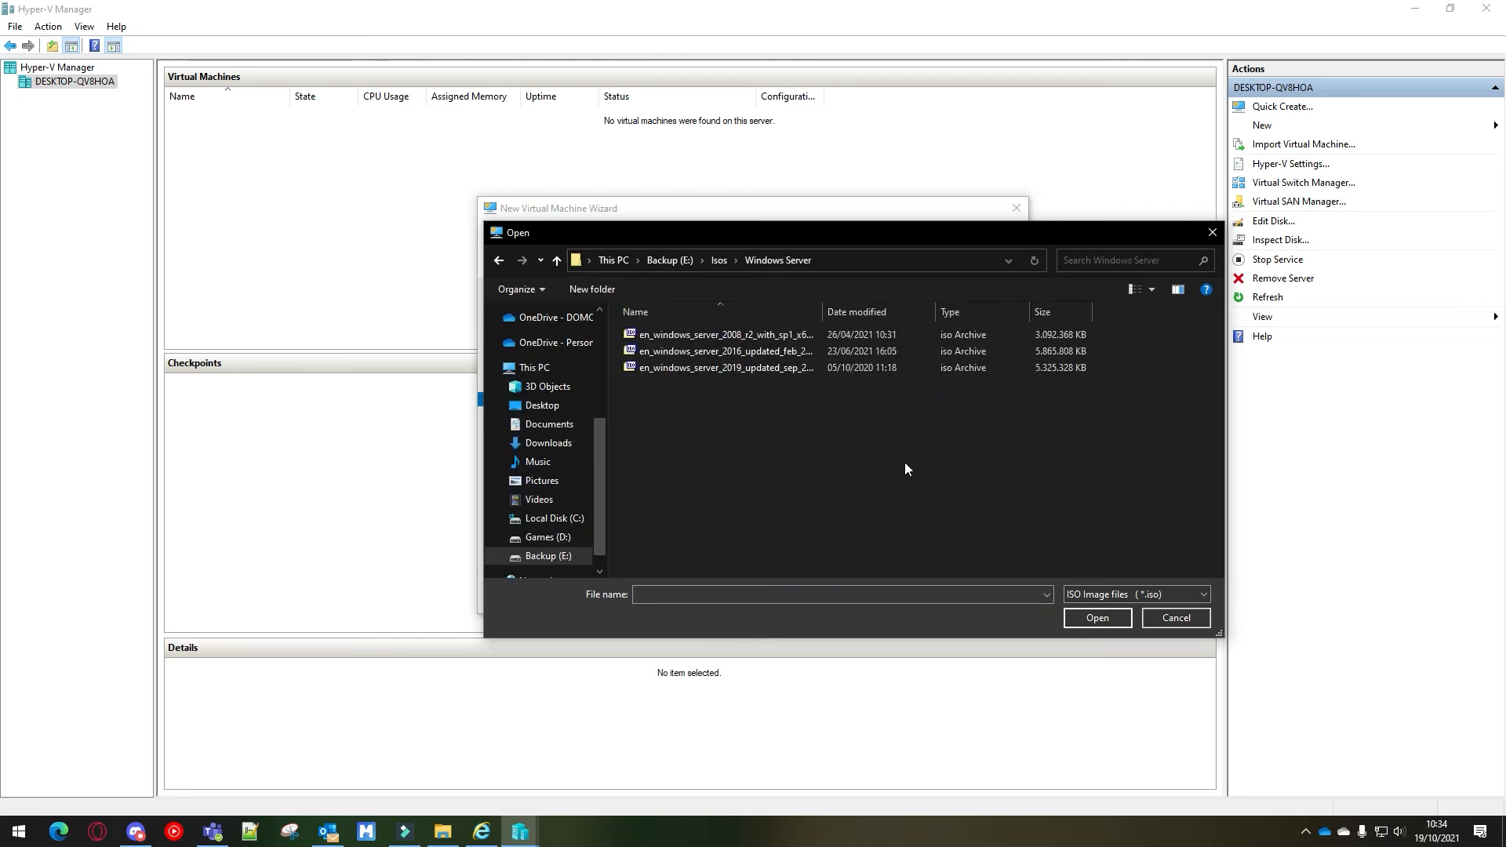
{"action": "double_click", "coordinate": [789, 369]}
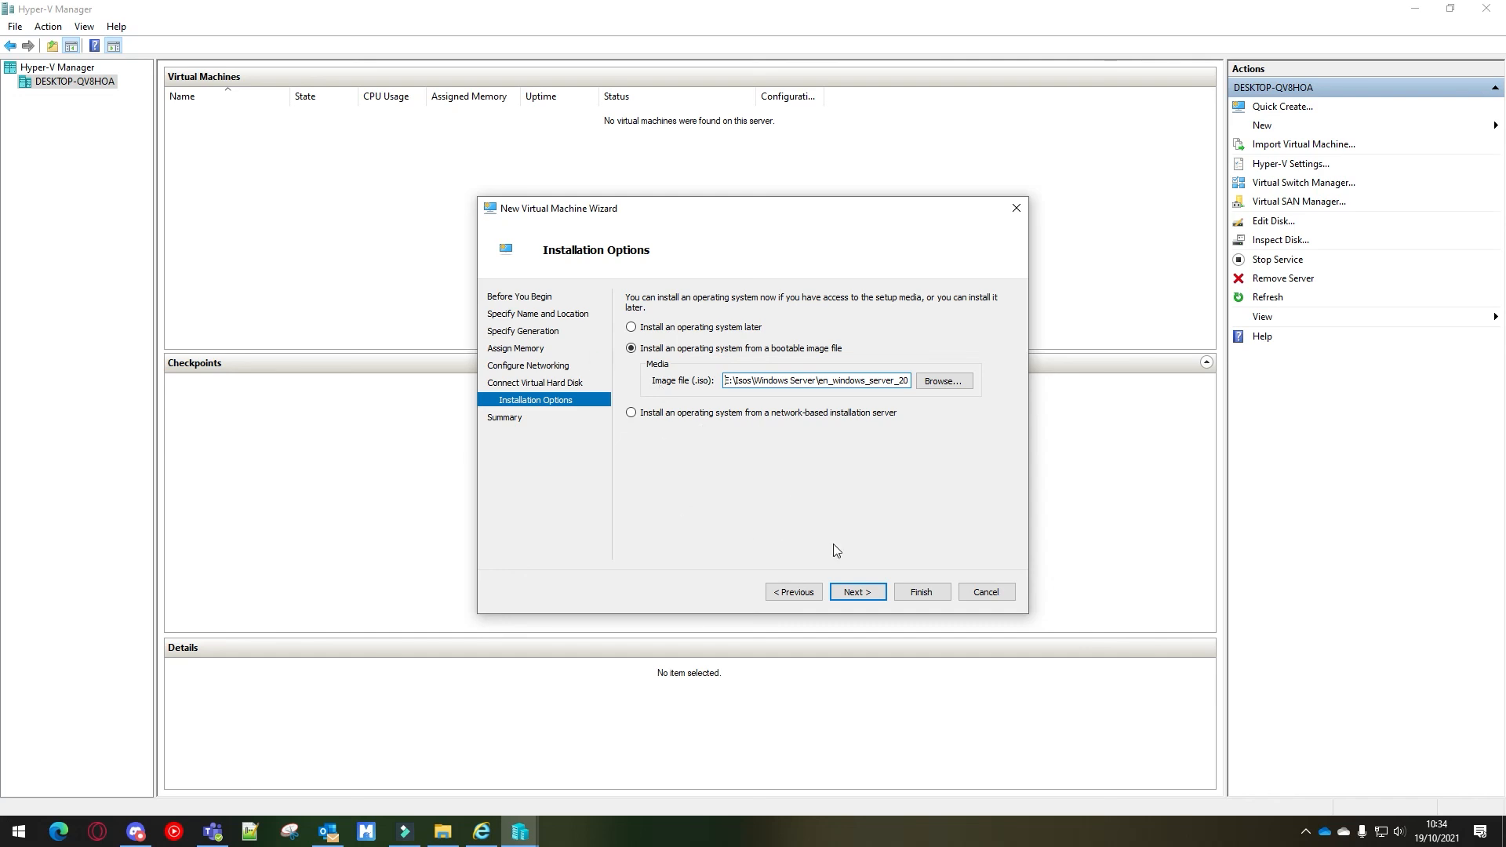
{"action": "left_click", "coordinate": [868, 598]}
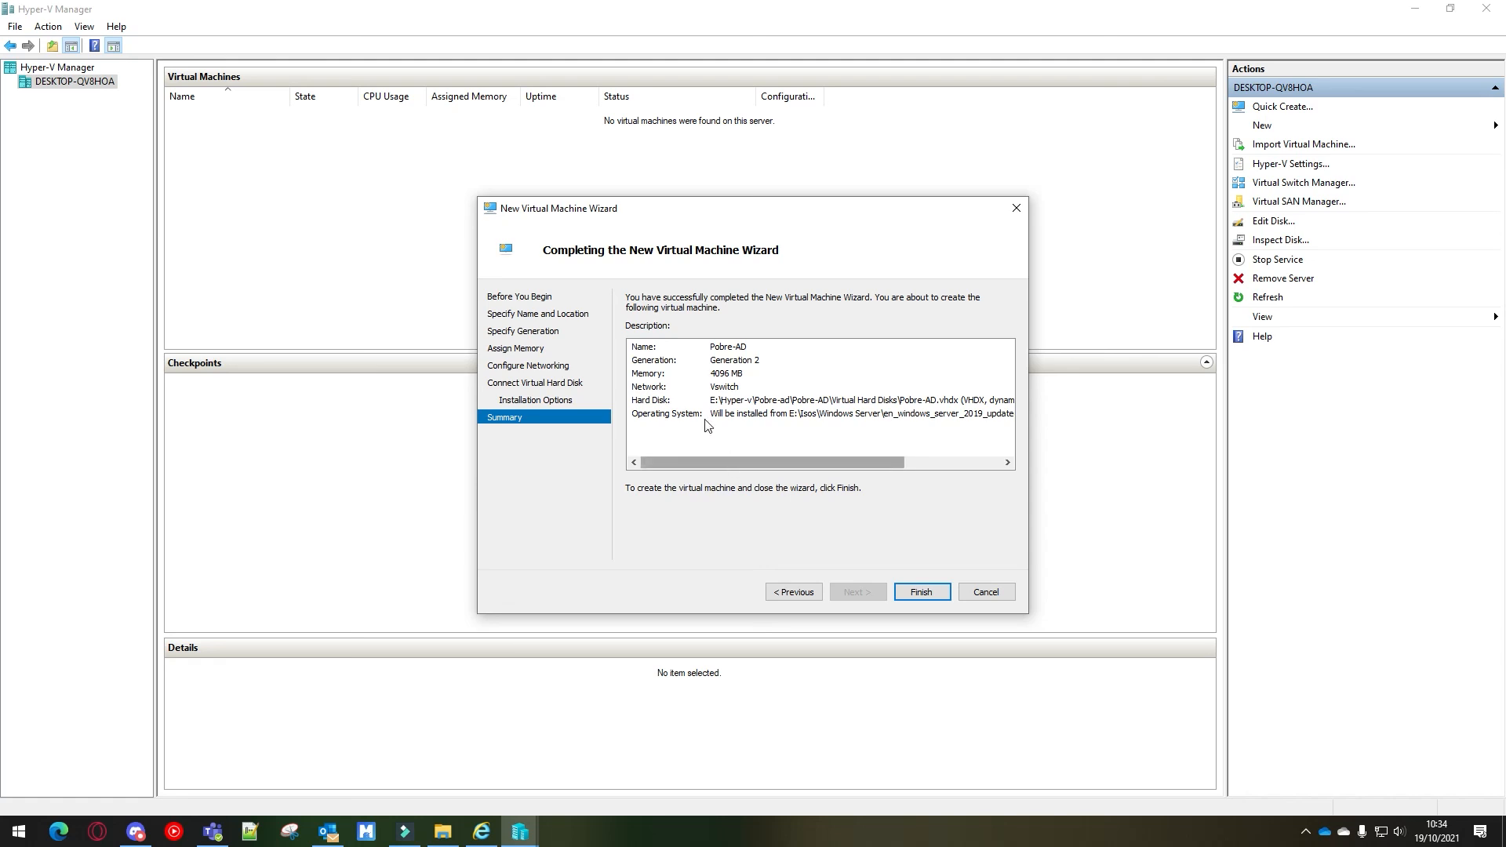
Finish creating the Pobre-AD virtual machine and start it
{"action": "left_click", "coordinate": [922, 598]}
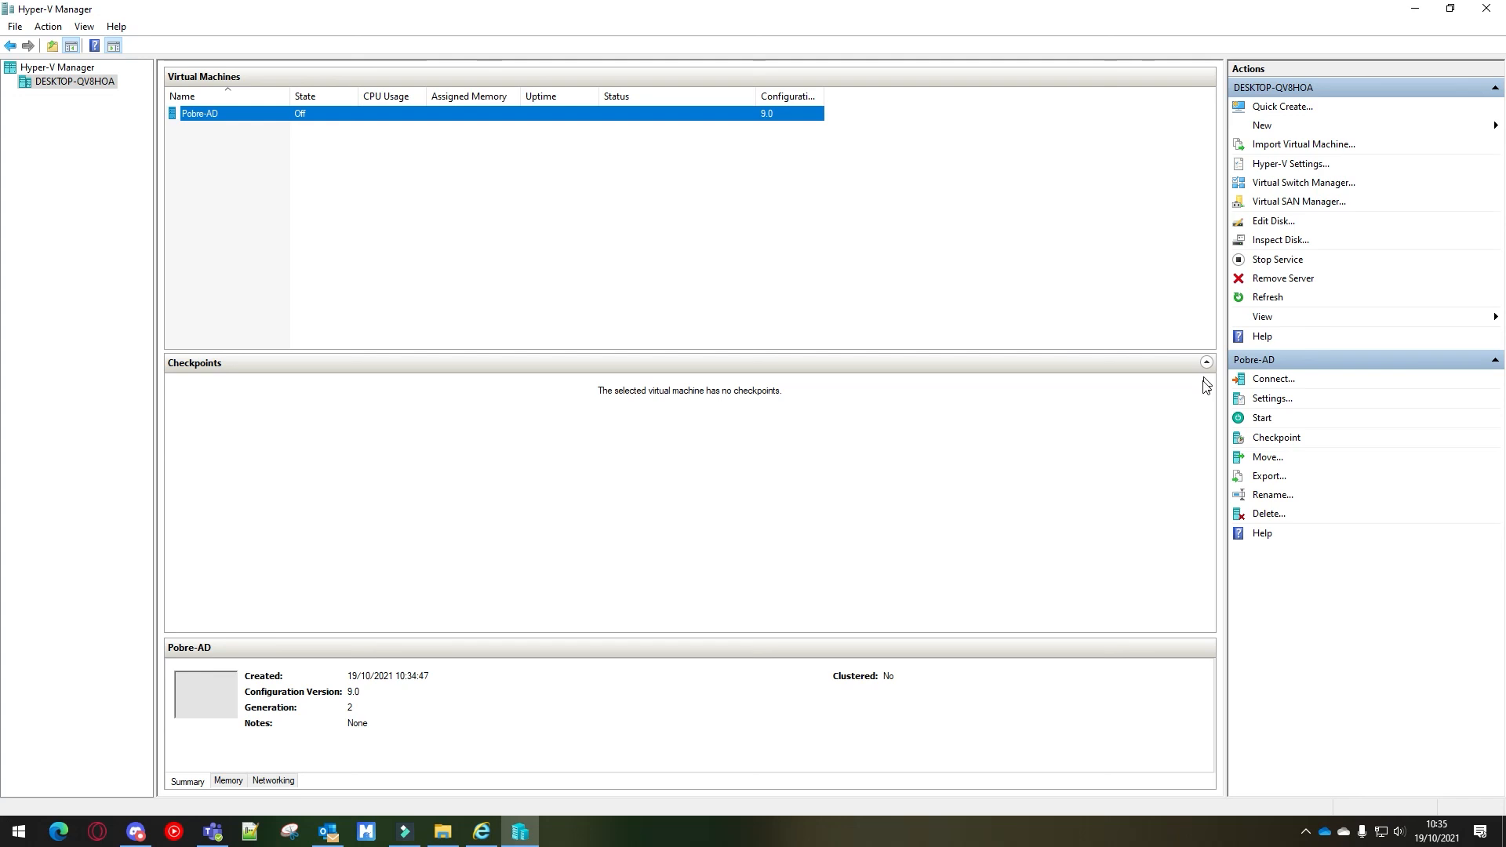
{"action": "left_click", "coordinate": [1262, 419]}
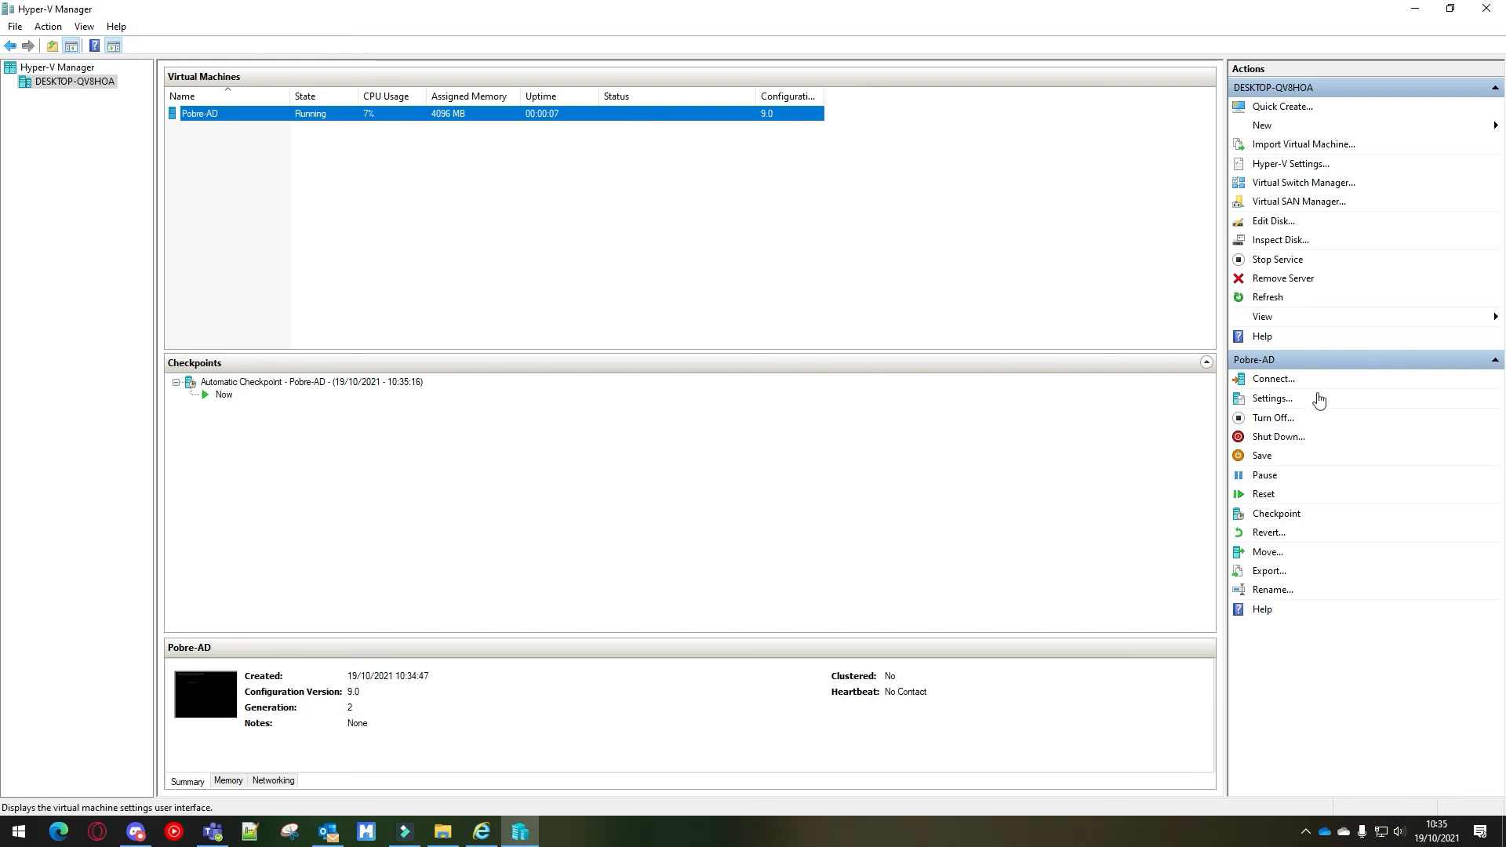
Connect to the running Pobre-AD virtual machine and restart it to boot from the installation DVD
{"action": "right_click", "coordinate": [211, 118]}
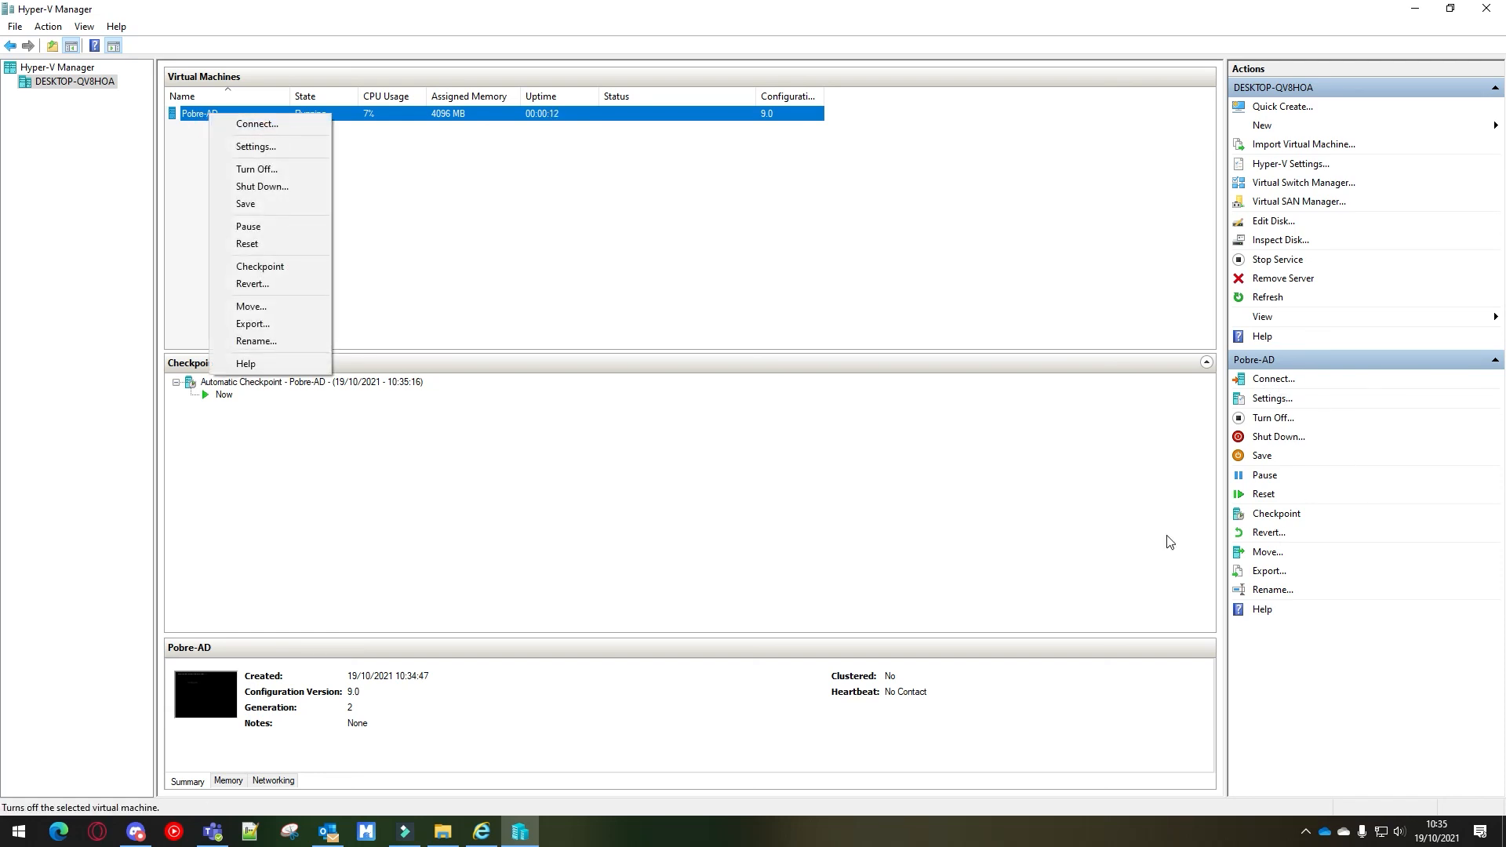
{"action": "left_click", "coordinate": [278, 127]}
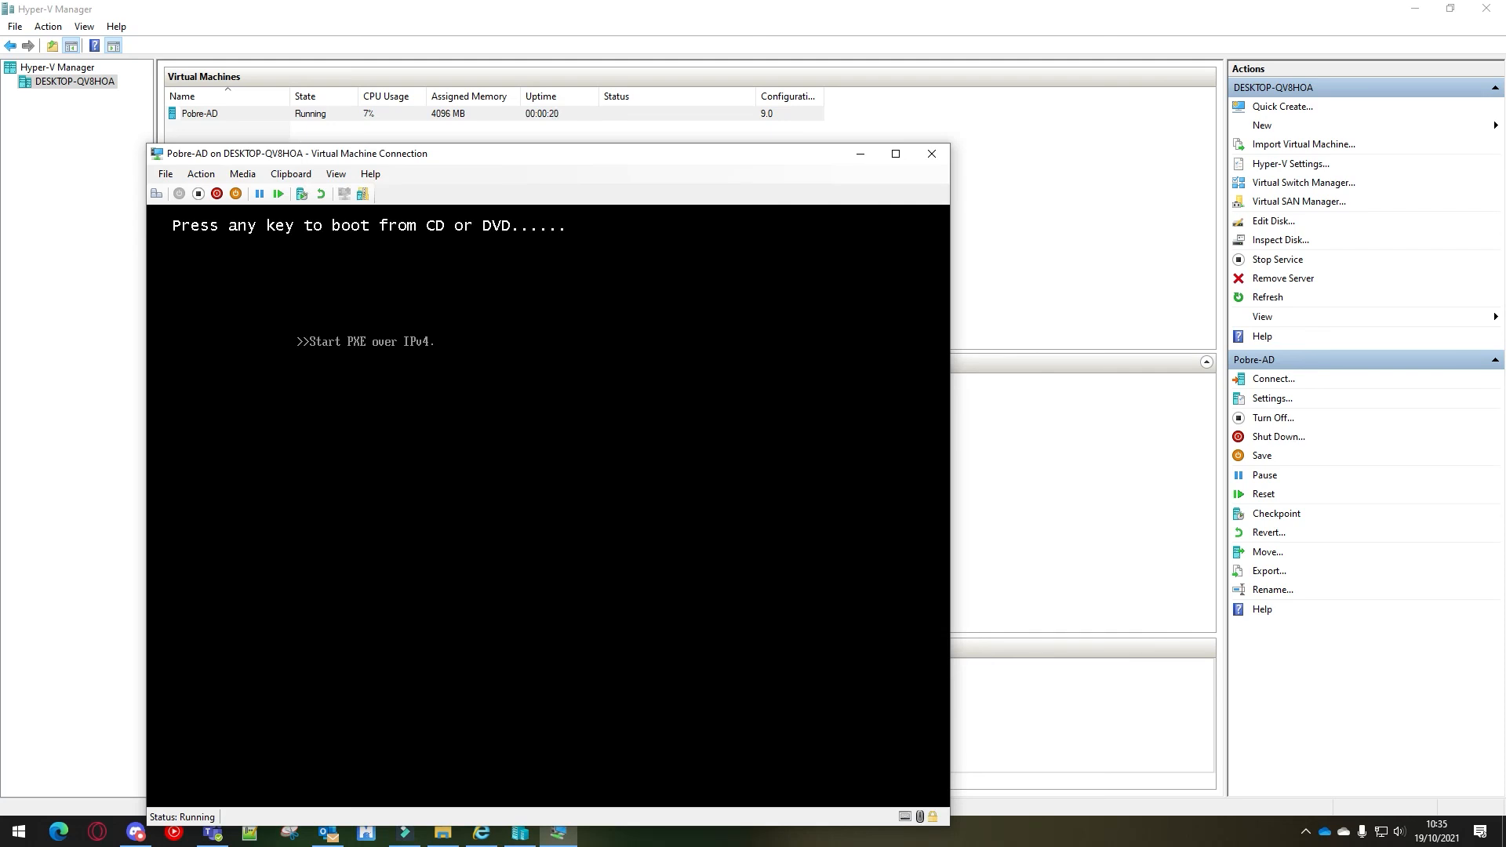
{"action": "left_click_drag", "start_coordinate": [392, 148], "coordinate": [435, 76]}
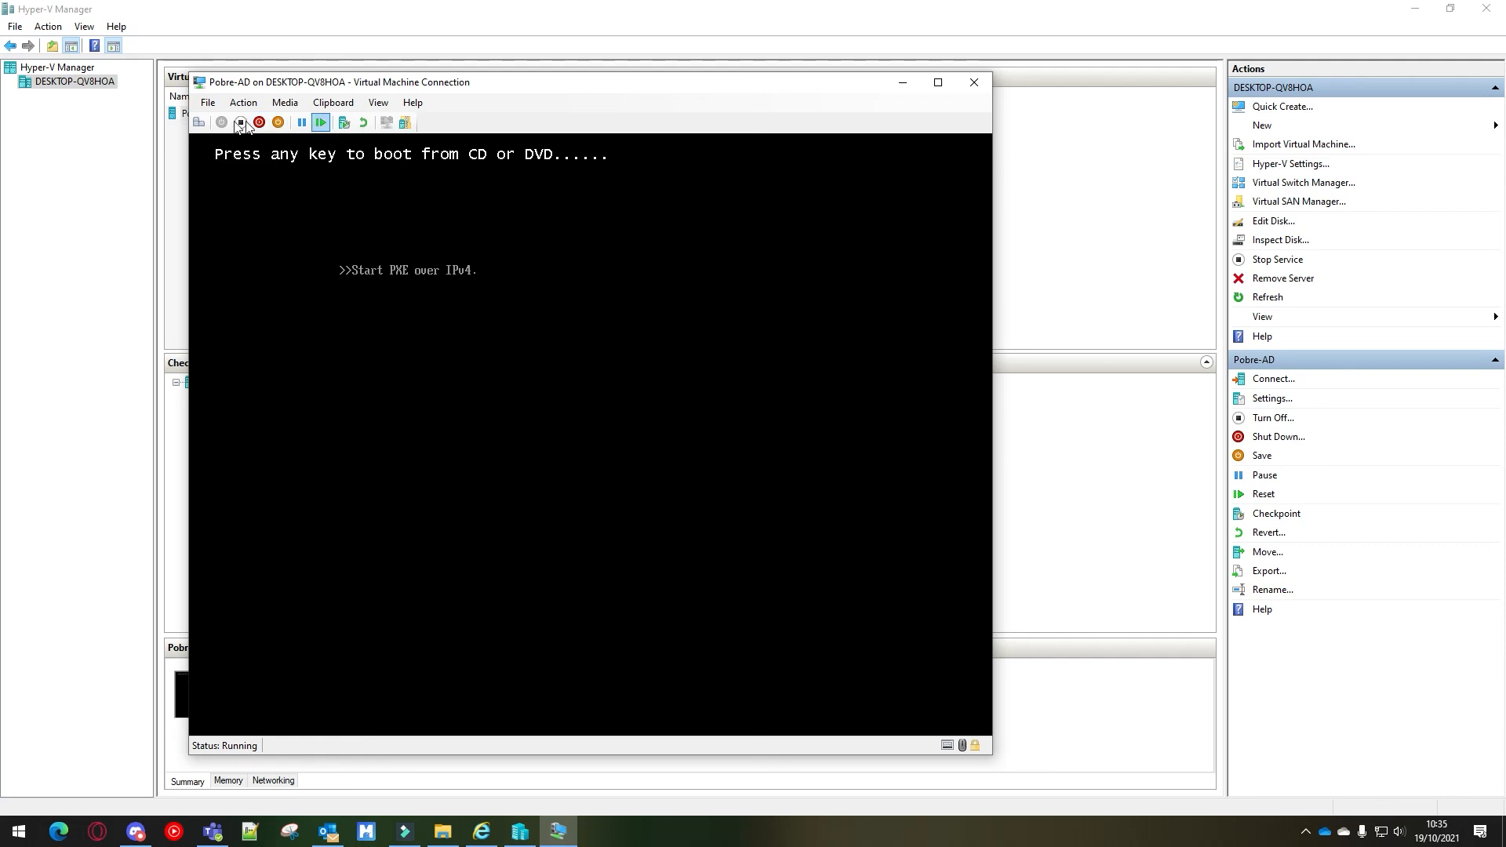
{"action": "left_click", "coordinate": [199, 122]}
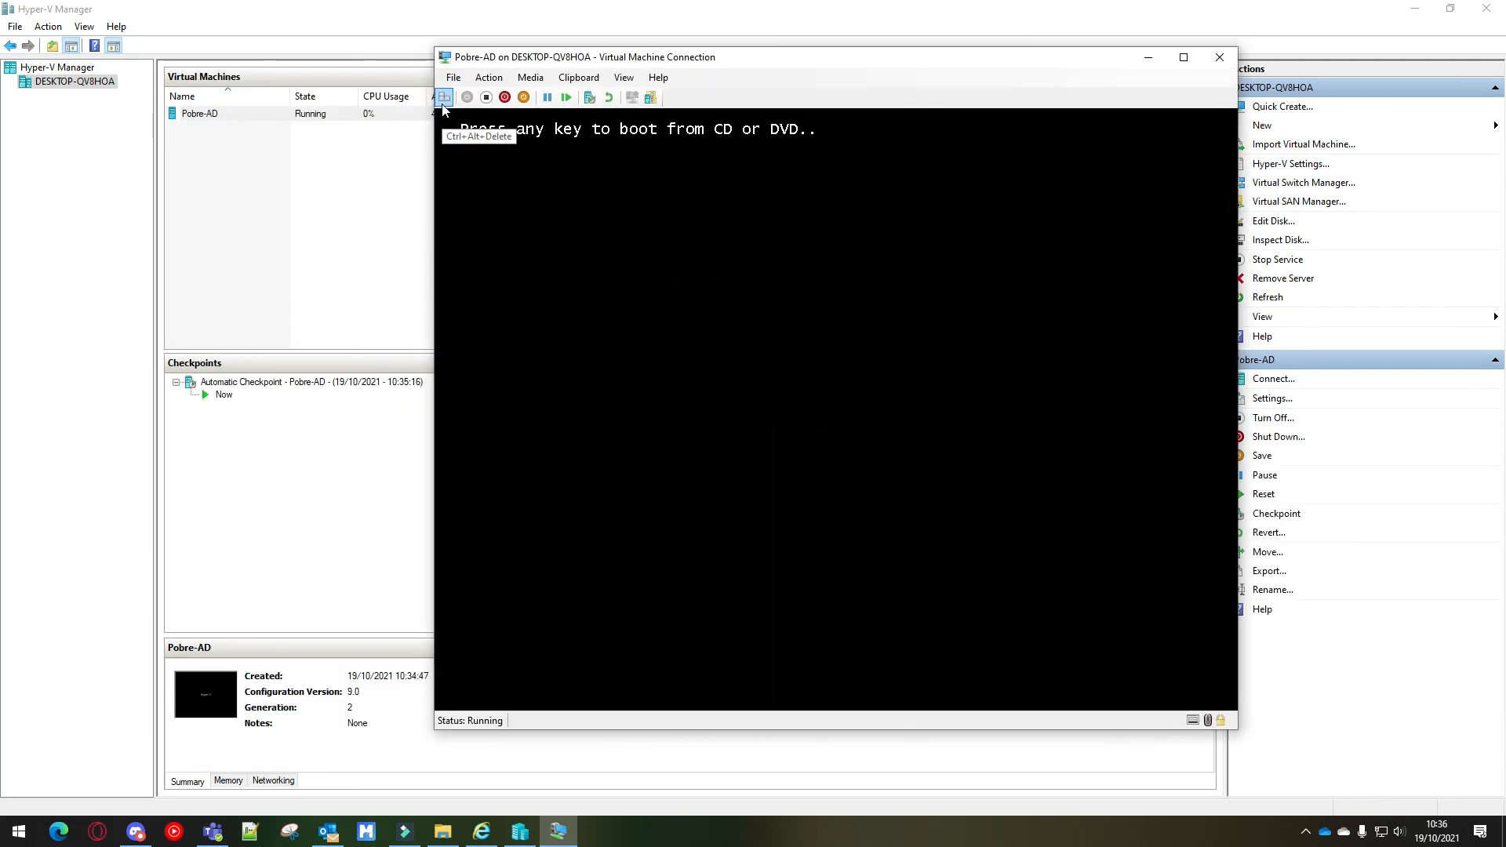
{"action": "left_click", "coordinate": [443, 102]}
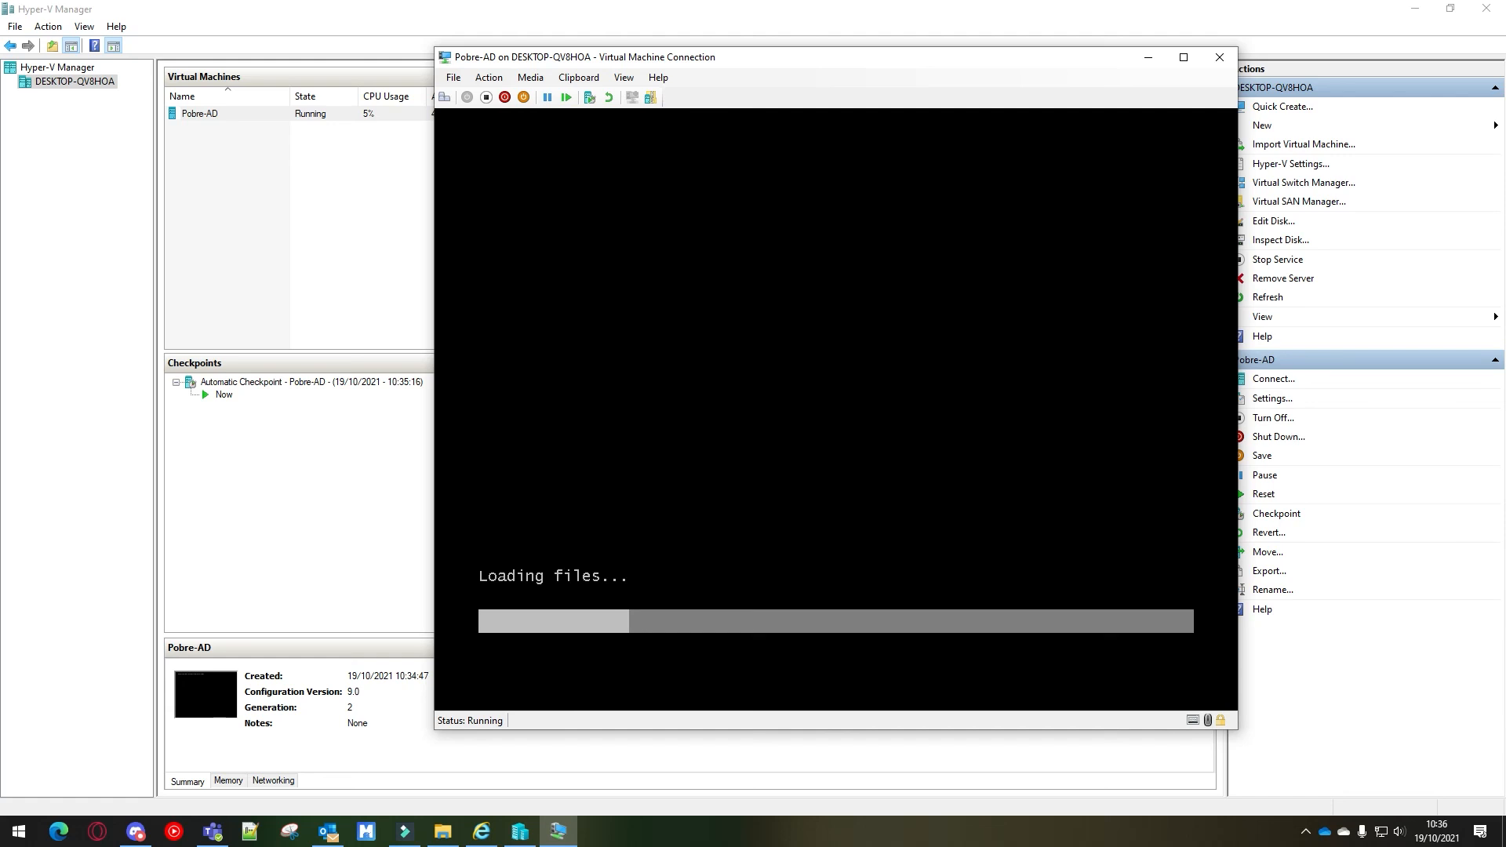